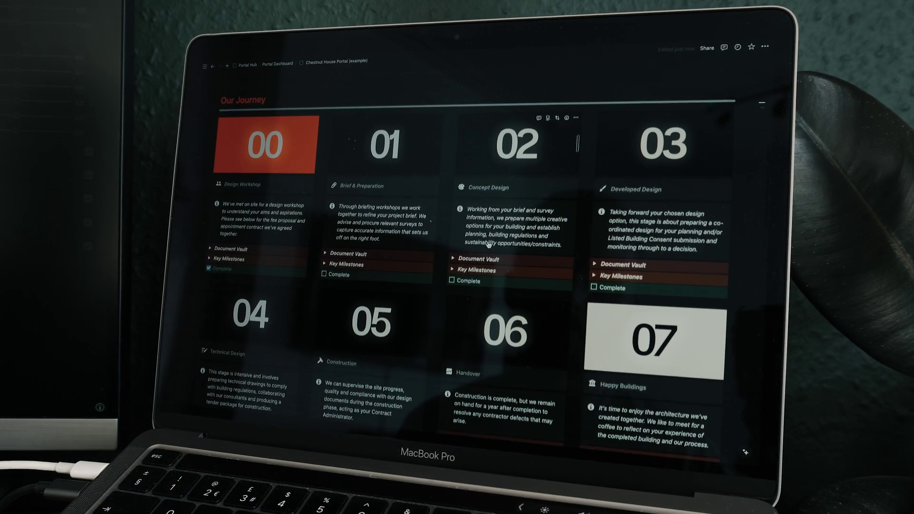
Step: Mark stage 01 Brief & Preparation Complete and expand stage 02's Key Milestones
click(323, 276)
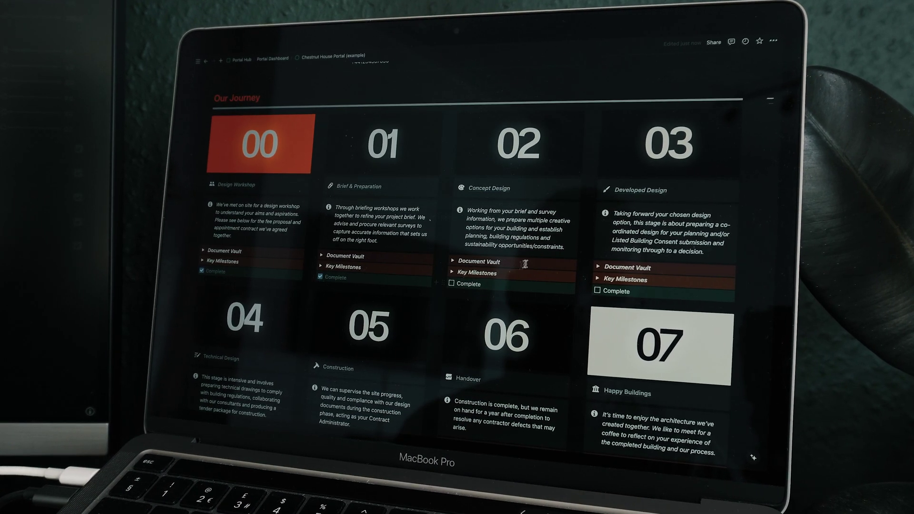
scroll(527, 263, down, 2)
click(453, 240)
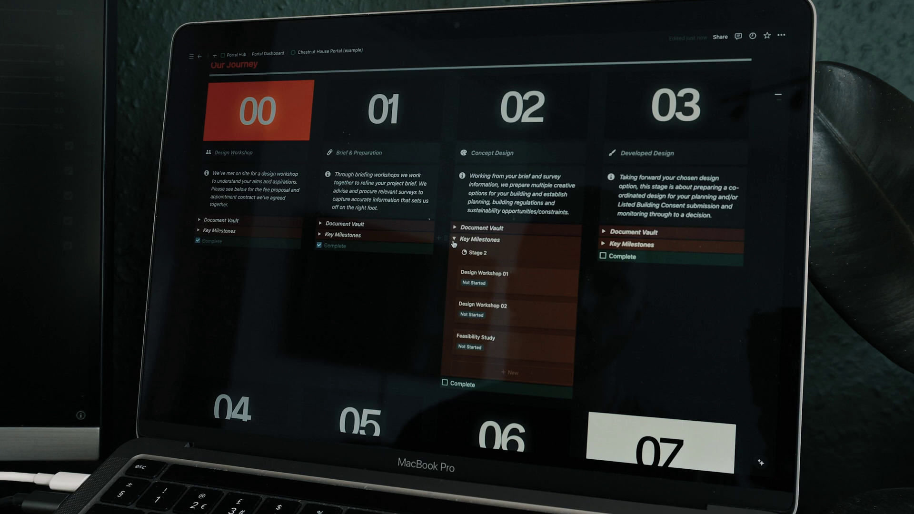
Step: Scroll across the page and open the status options for an invoice
scroll(544, 283, down, 2)
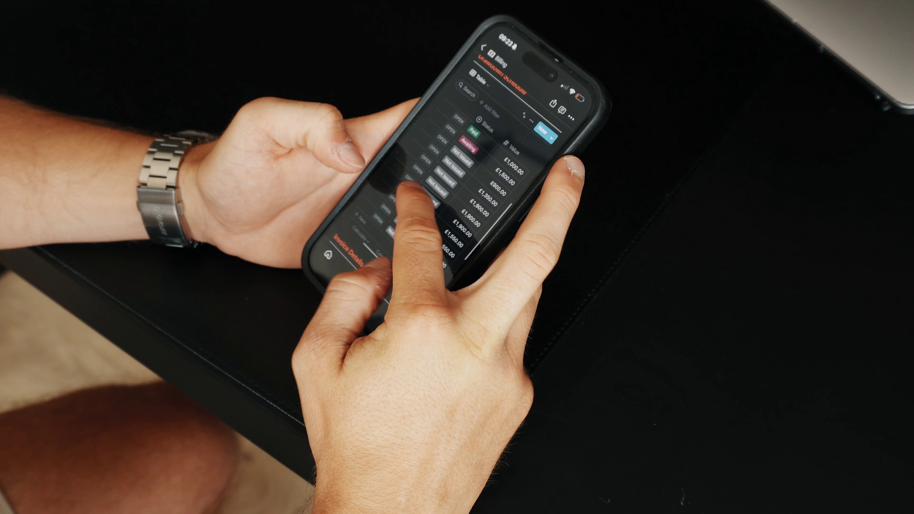
scroll(450, 214, right, 3)
click(464, 143)
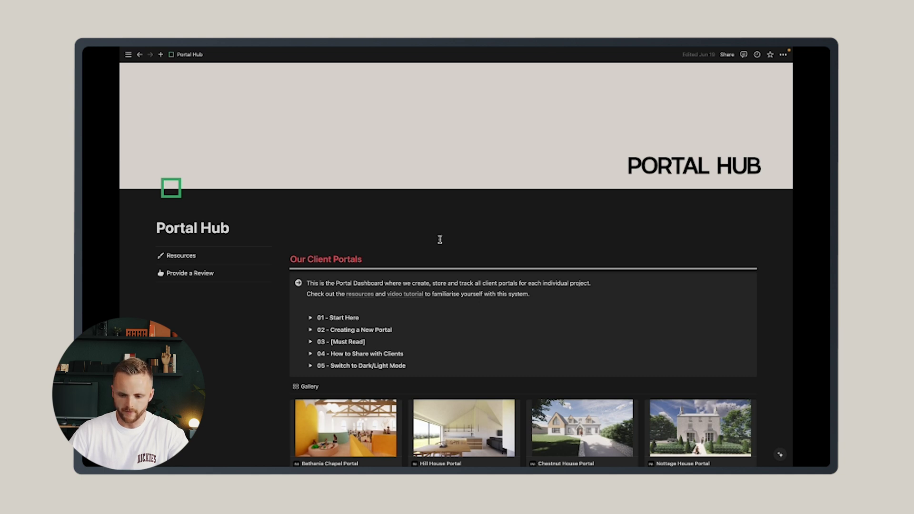
scroll(440, 239, down, 2)
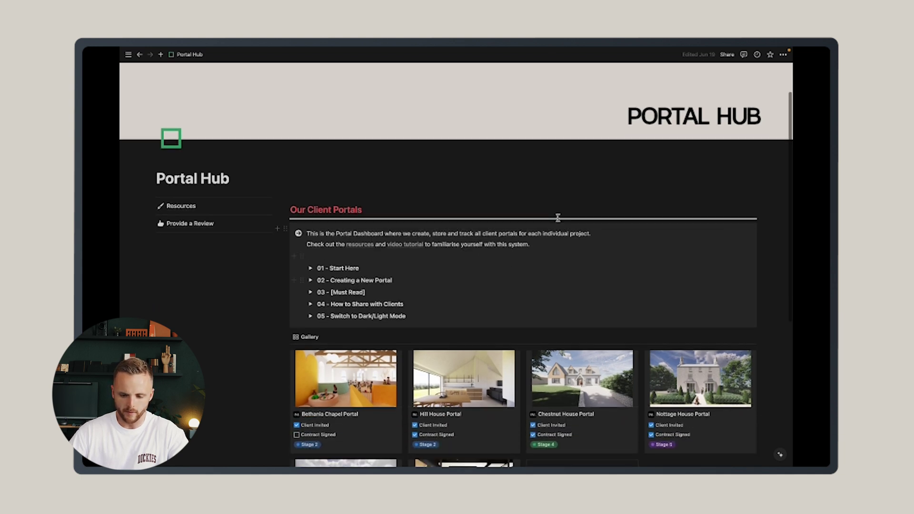
scroll(510, 271, down, 2)
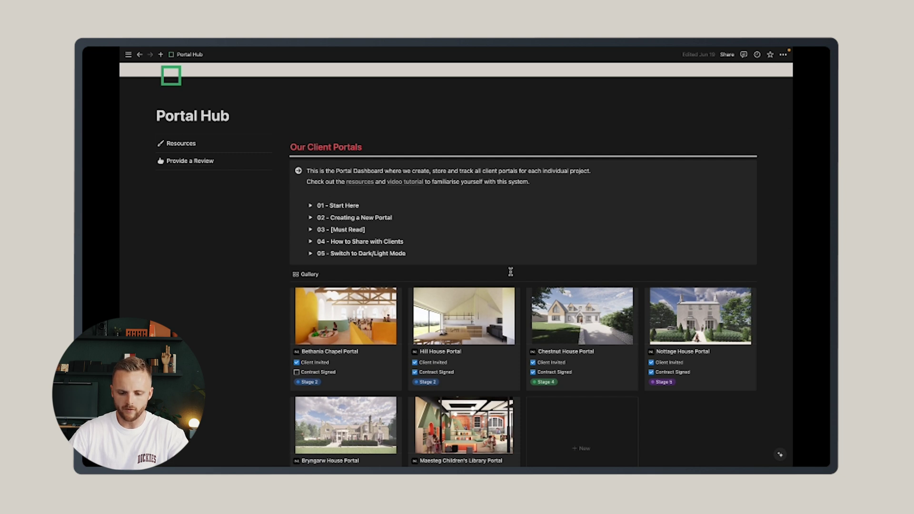
scroll(510, 272, down, 1)
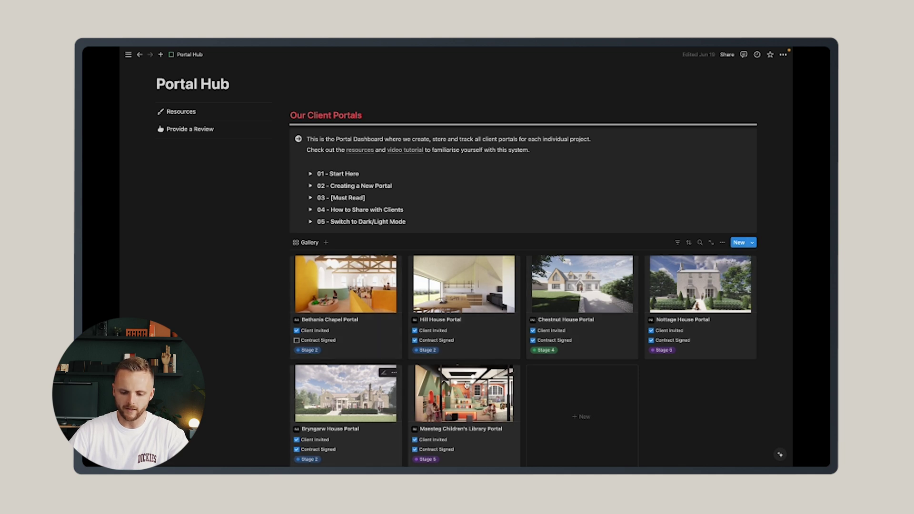
scroll(473, 381, down, 1)
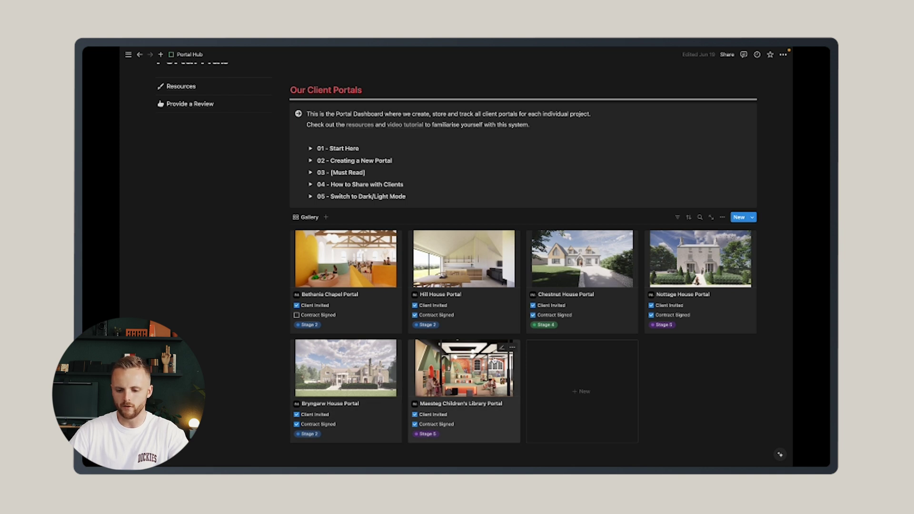
scroll(495, 333, down, 1)
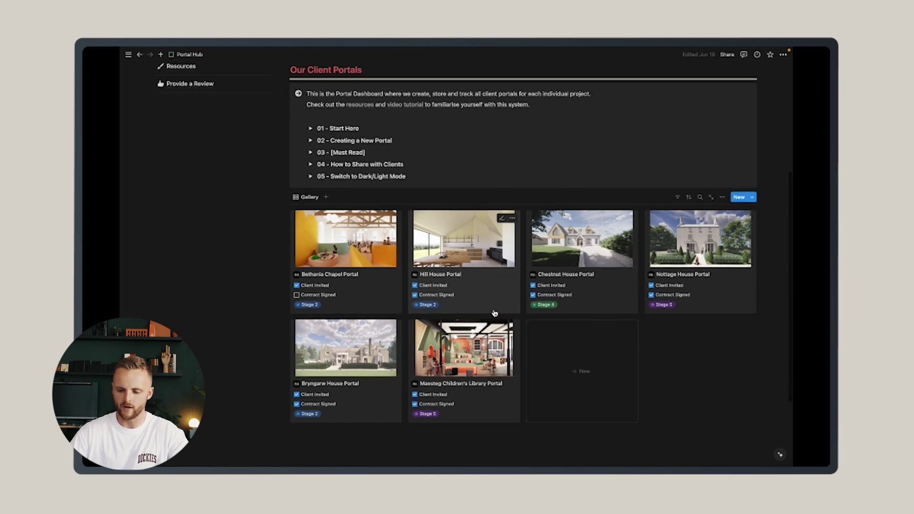
scroll(494, 313, up, 6)
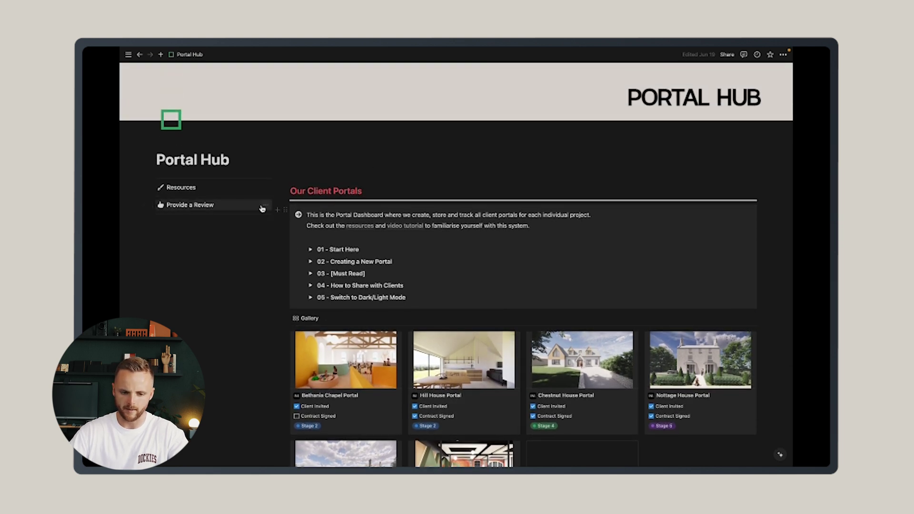
click(183, 190)
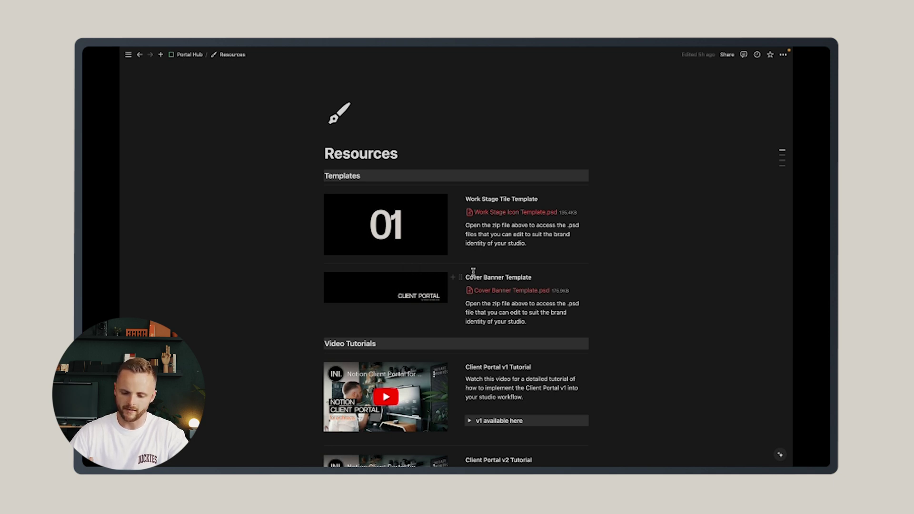
scroll(473, 271, down, 1)
scroll(473, 272, down, 2)
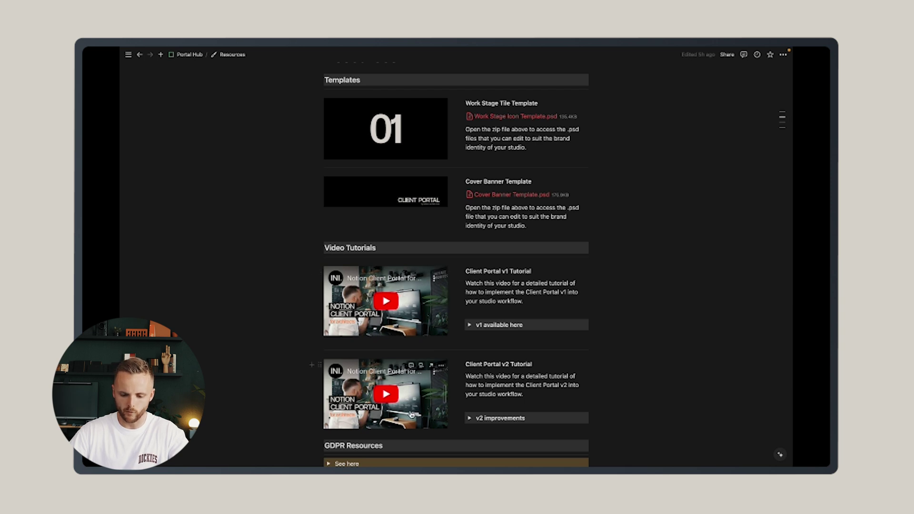
scroll(545, 323, down, 1)
scroll(545, 328, down, 1)
scroll(546, 329, down, 1)
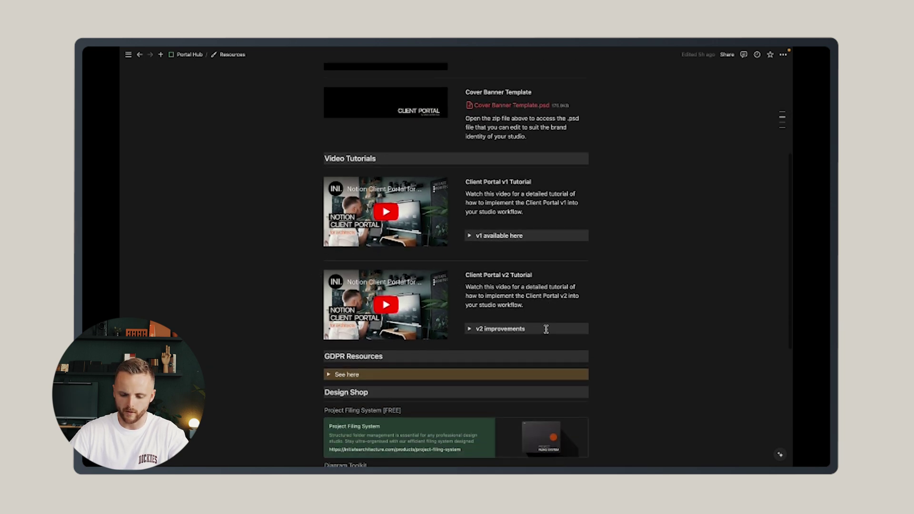
click(470, 328)
scroll(506, 314, down, 2)
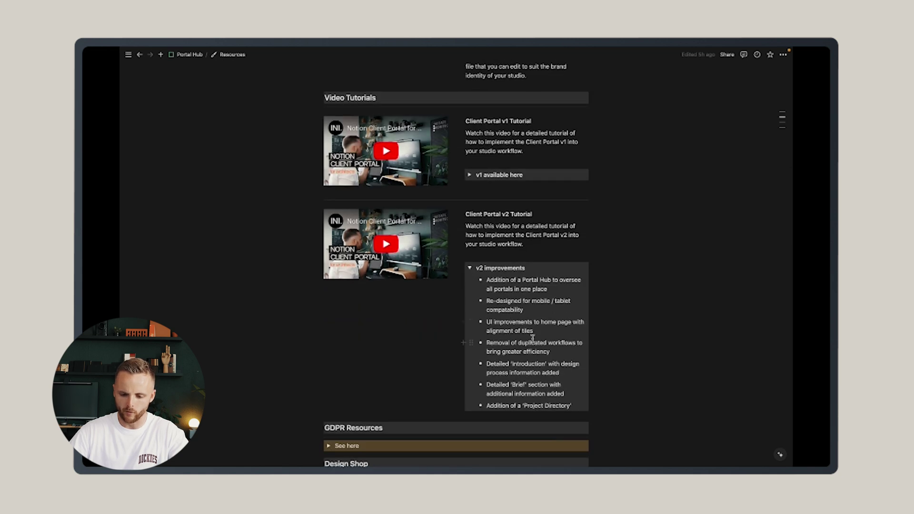
click(469, 269)
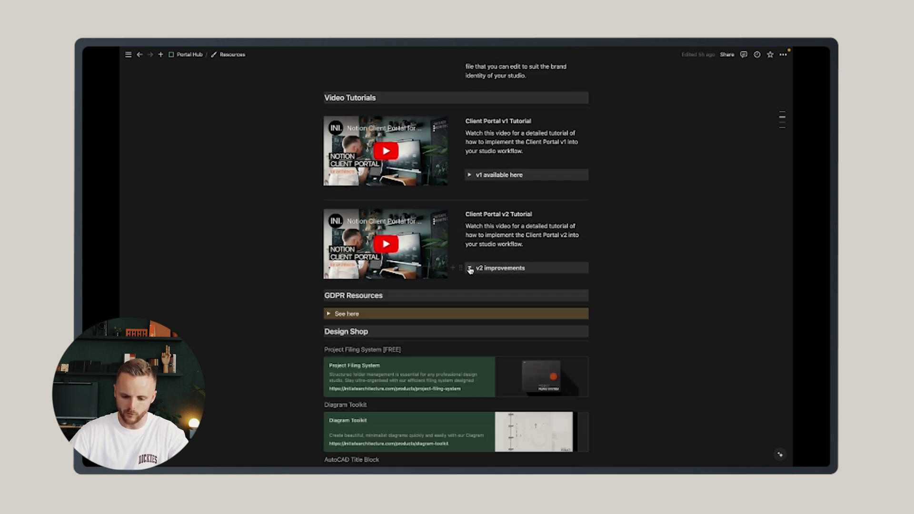
click(330, 315)
scroll(401, 367, down, 2)
scroll(402, 367, down, 1)
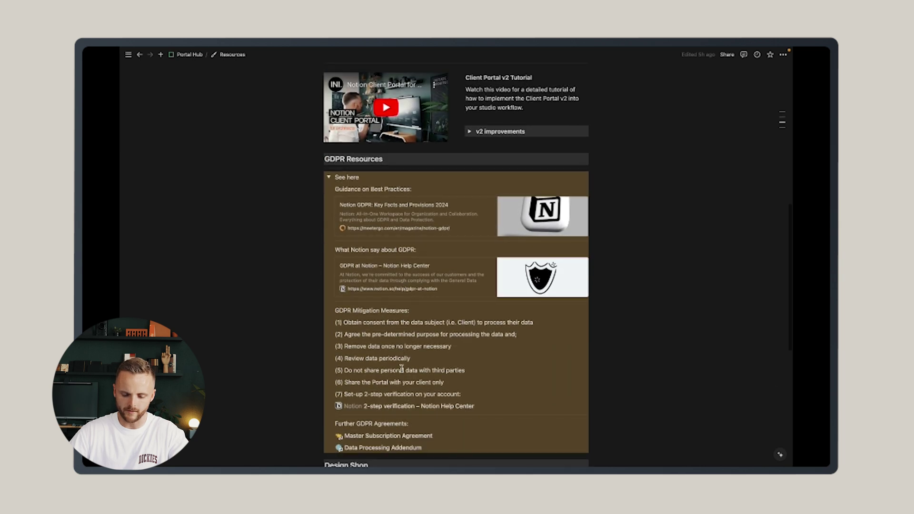
scroll(401, 367, up, 1)
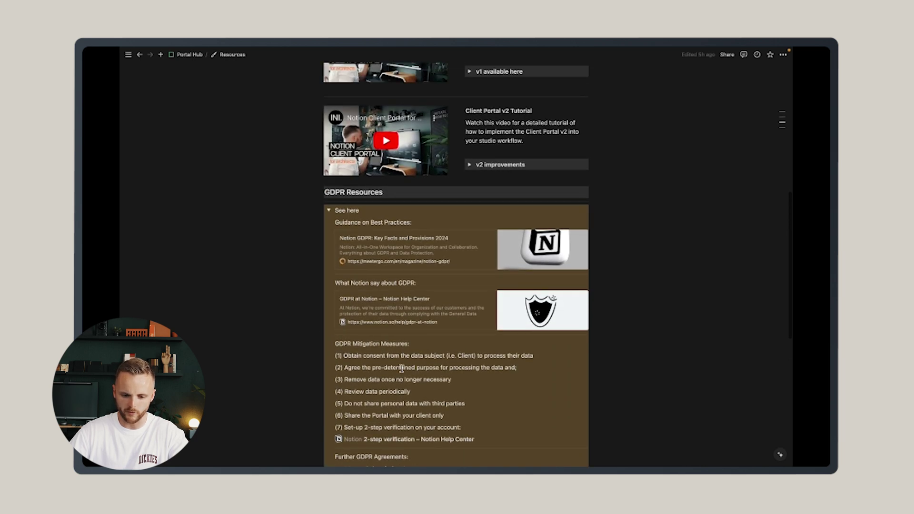
click(328, 210)
scroll(469, 216, up, 4)
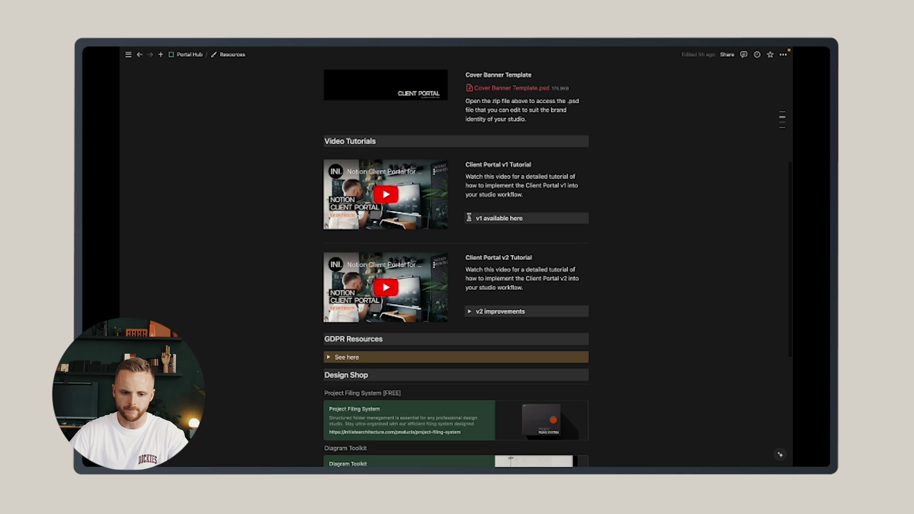
key(super+bracketleft)
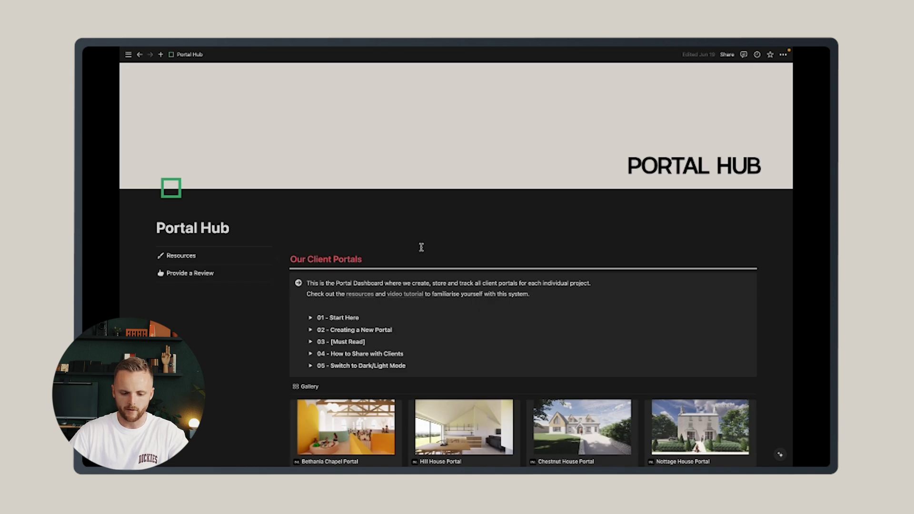
scroll(421, 247, down, 1)
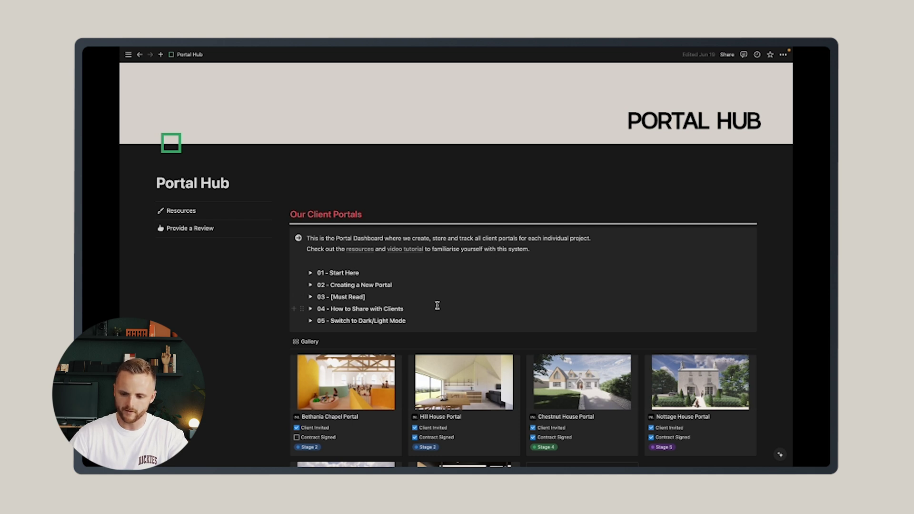
scroll(437, 305, down, 5)
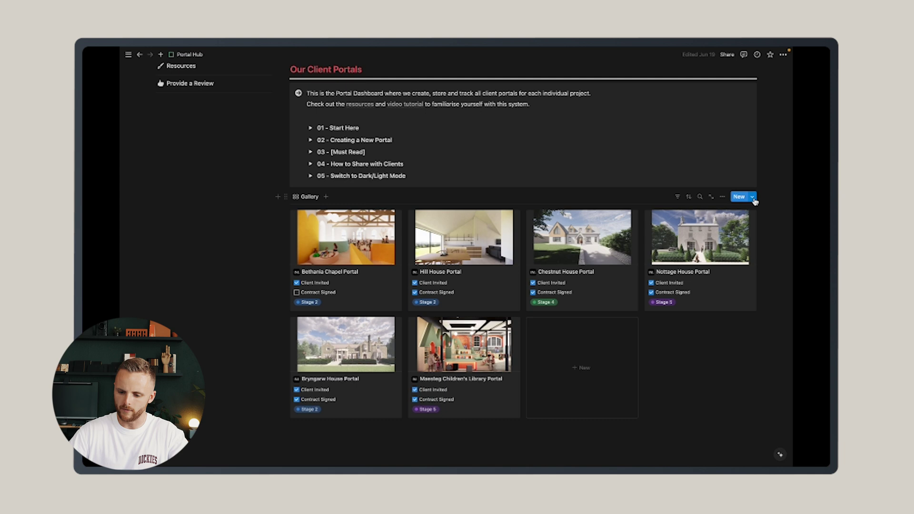
Step: Open the Client Portal v2 template for editing as a full page
click(752, 197)
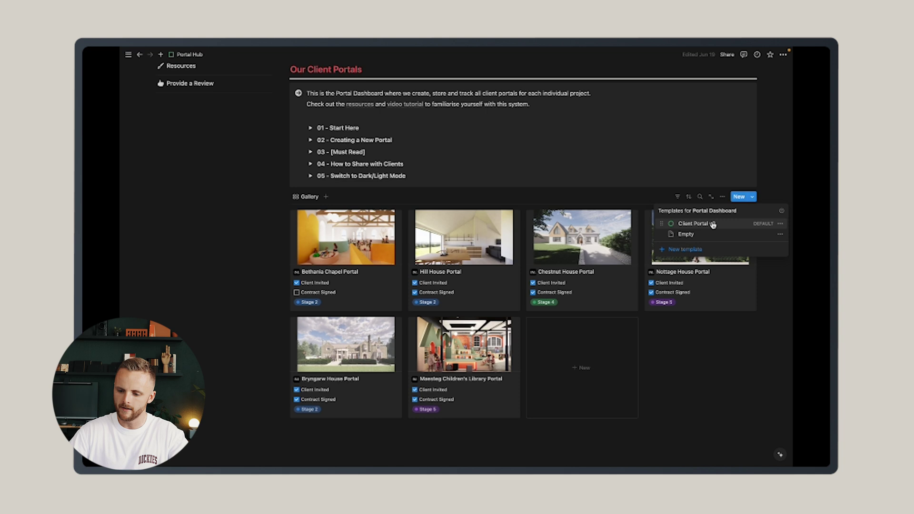
click(780, 224)
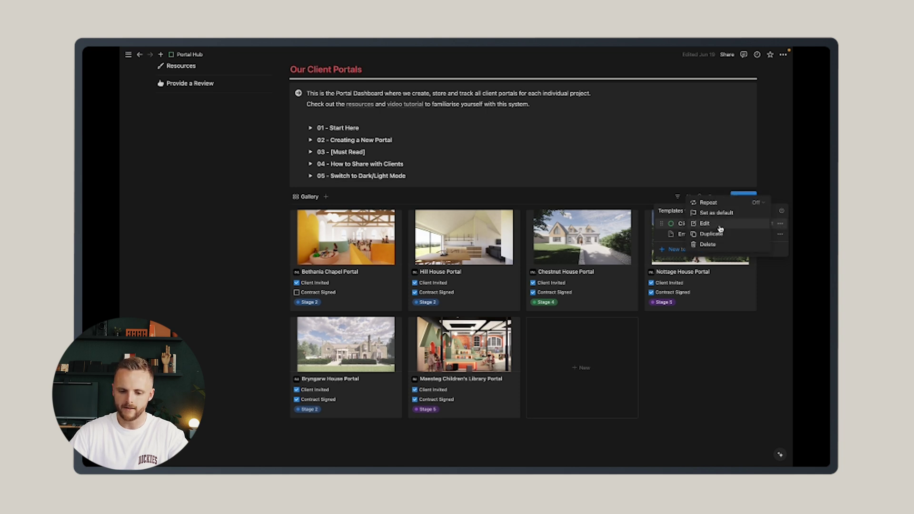
click(719, 226)
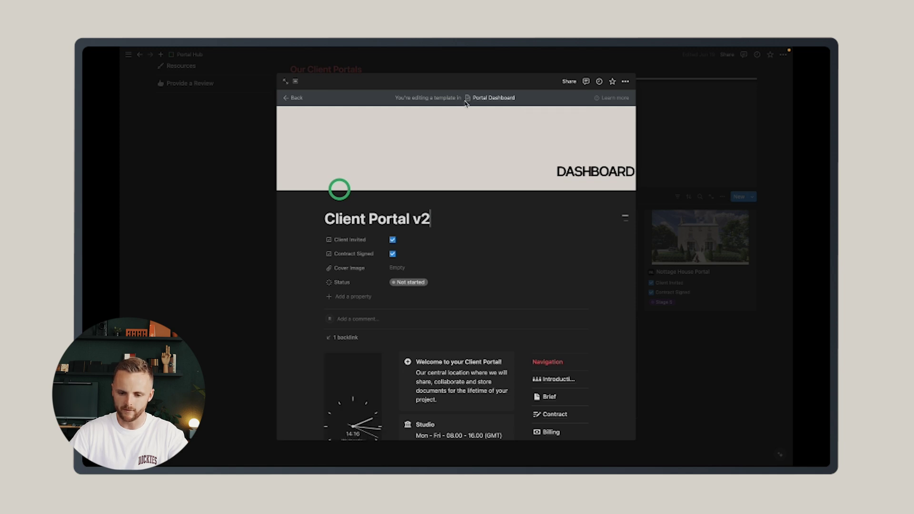
key(super+Return)
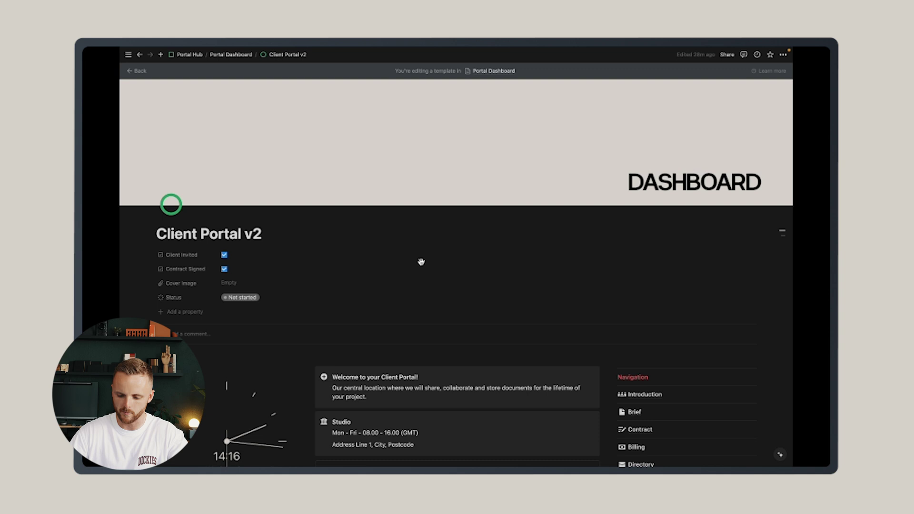
Step: Tick Contract Signed and view the Status options, leaving Status as Not started
scroll(453, 246, down, 3)
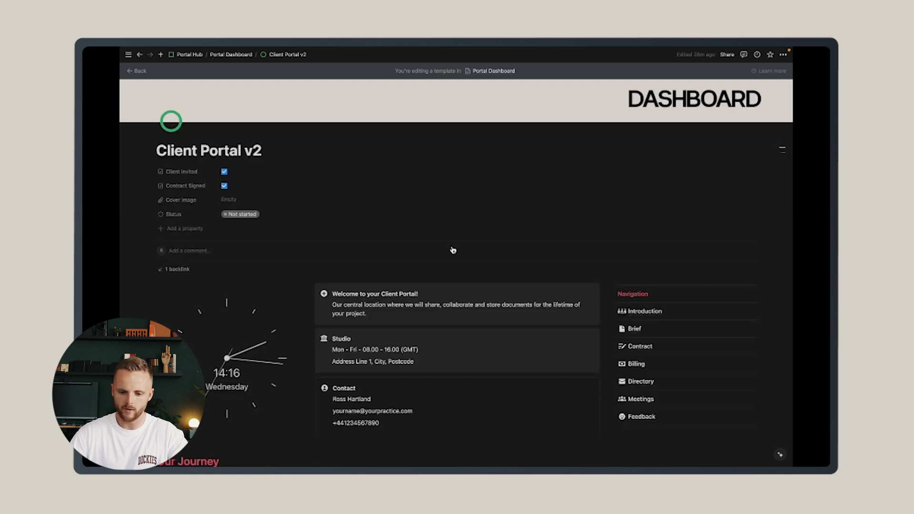
scroll(452, 248, up, 3)
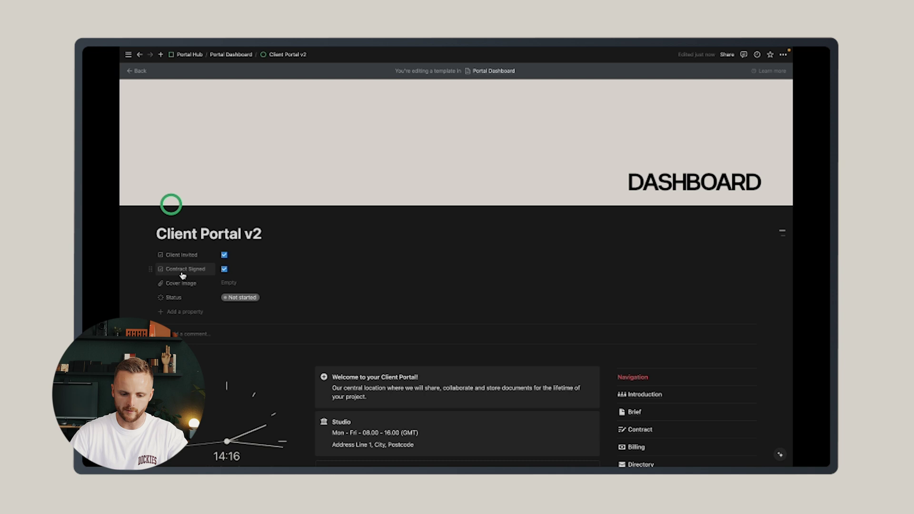
click(224, 269)
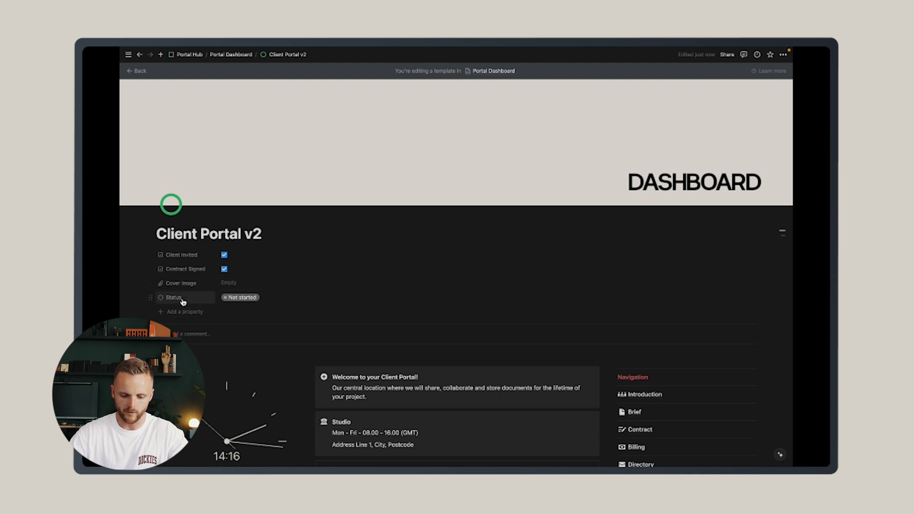
click(245, 300)
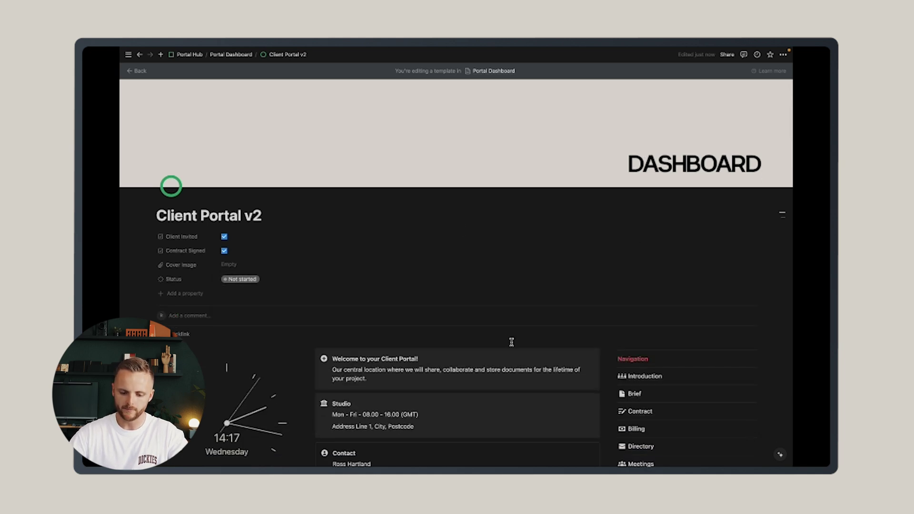
scroll(511, 342, down, 4)
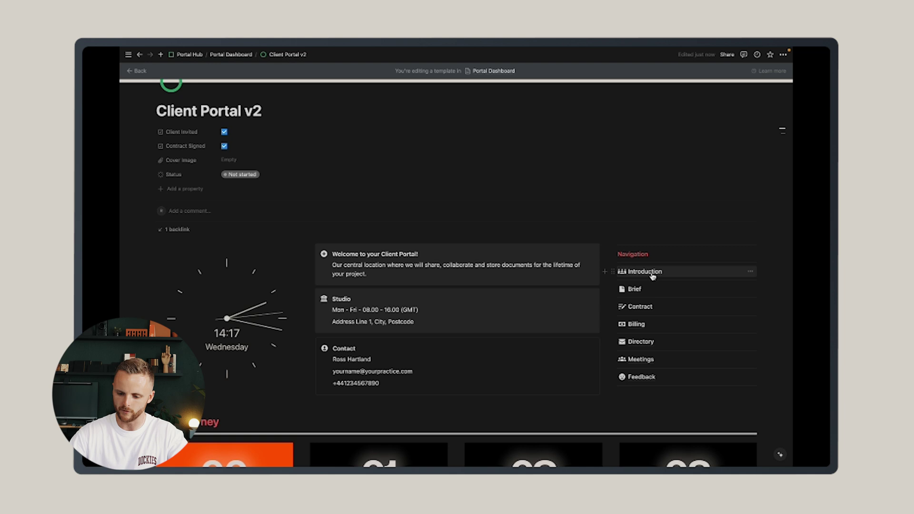
mouse_move(650, 271)
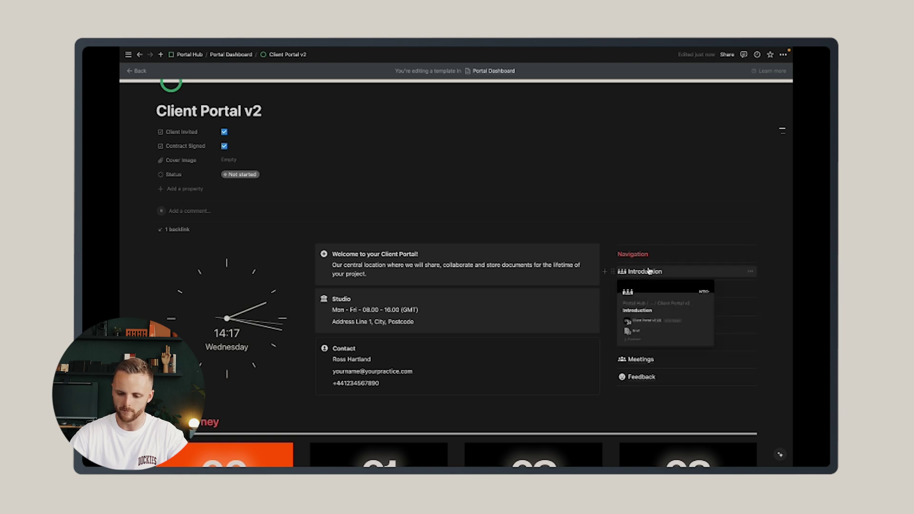
scroll(649, 271, down, 7)
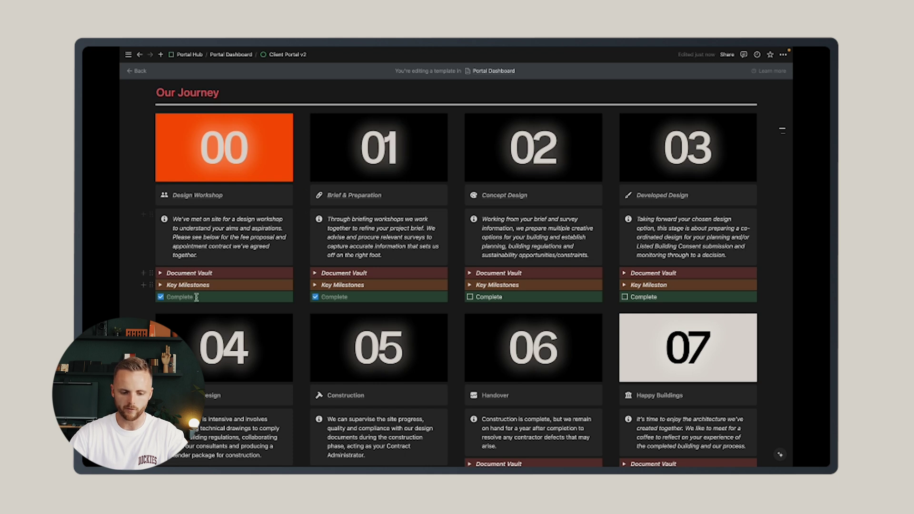
Step: Expand card 00's Document Vault and Fee Proposal section, then collapse both again
click(160, 272)
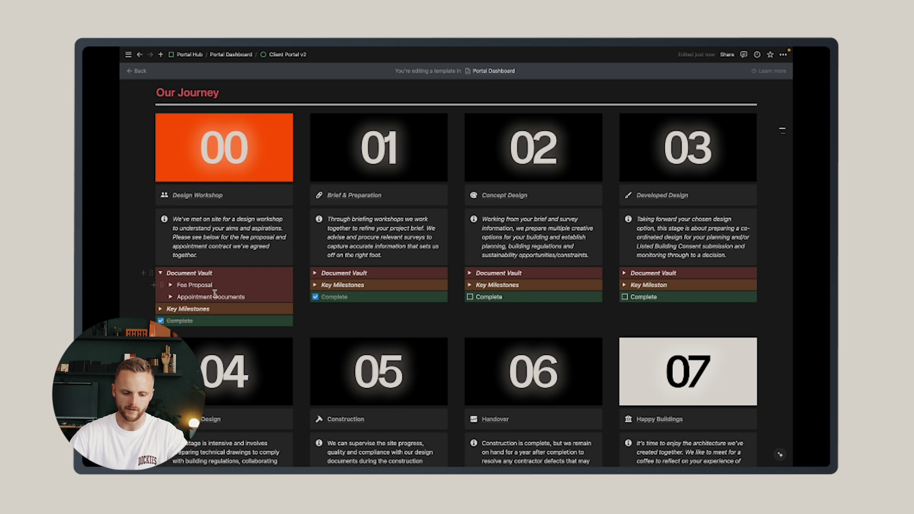
click(171, 285)
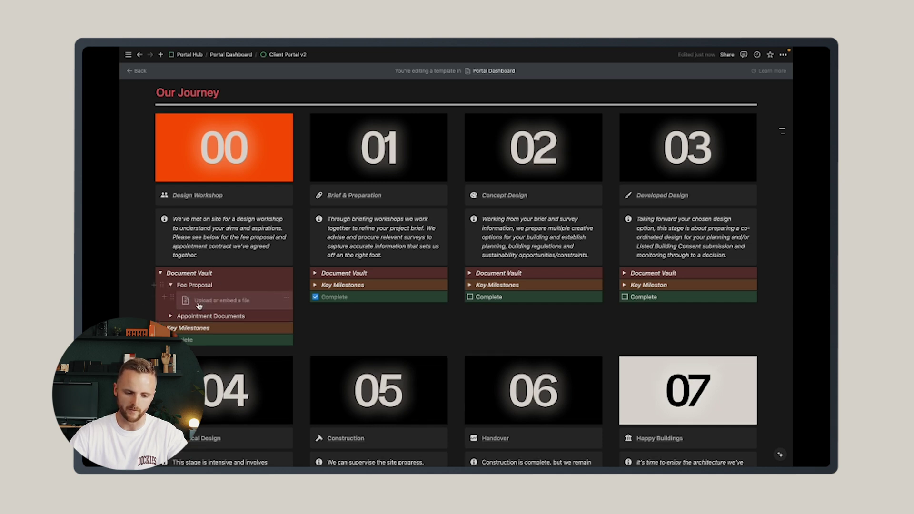
click(171, 285)
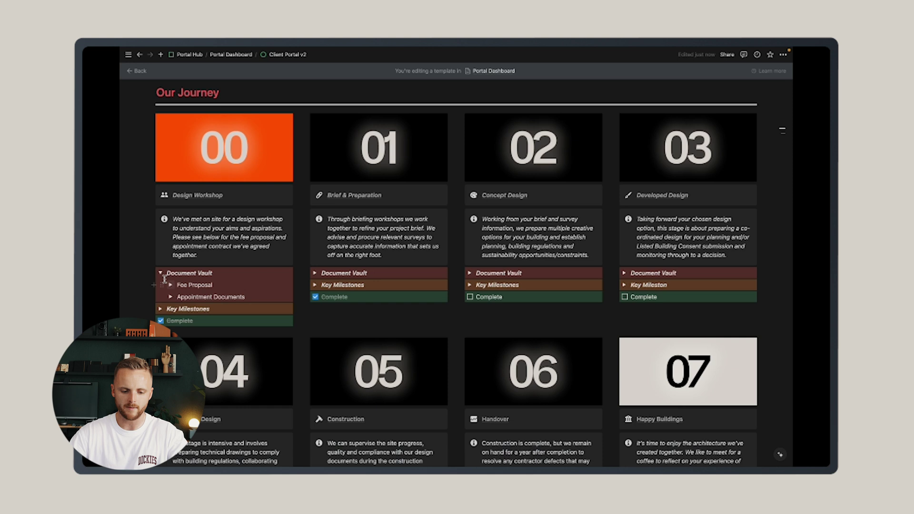
click(160, 273)
Step: Expand card 00's Key Milestones and scroll down to Programme & Deliverables
click(161, 284)
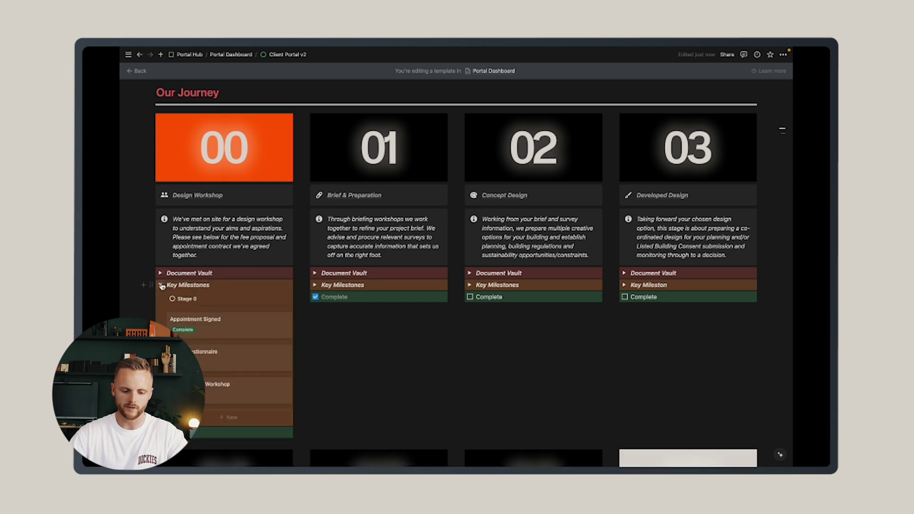
scroll(281, 269, down, 2)
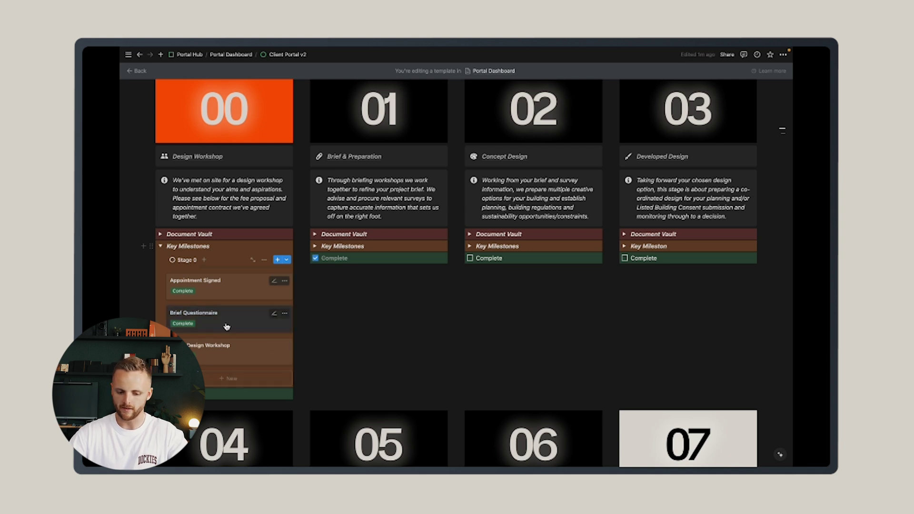
scroll(218, 321, down, 3)
scroll(218, 320, down, 10)
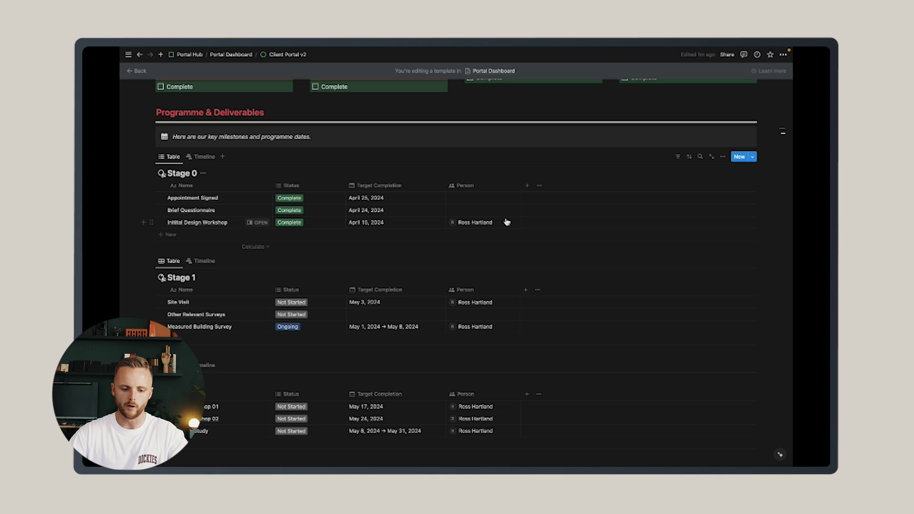
Step: Add an 'example milestone' row to the Stage 0 table and scroll back to card 00
click(172, 235)
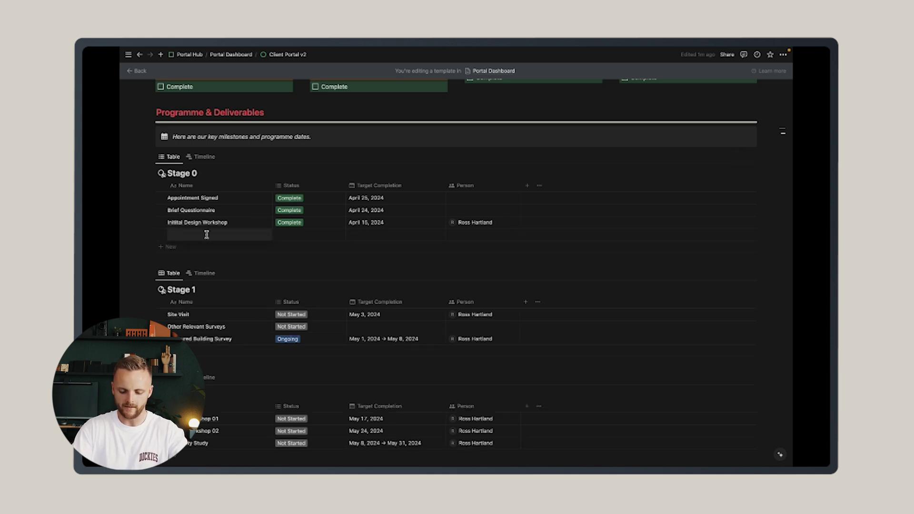
text(Co)
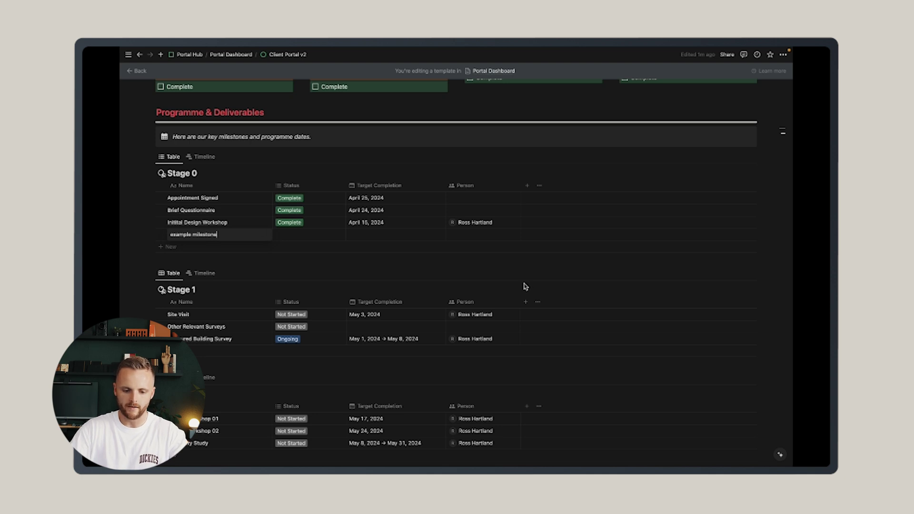
key(Escape)
scroll(406, 238, up, 10)
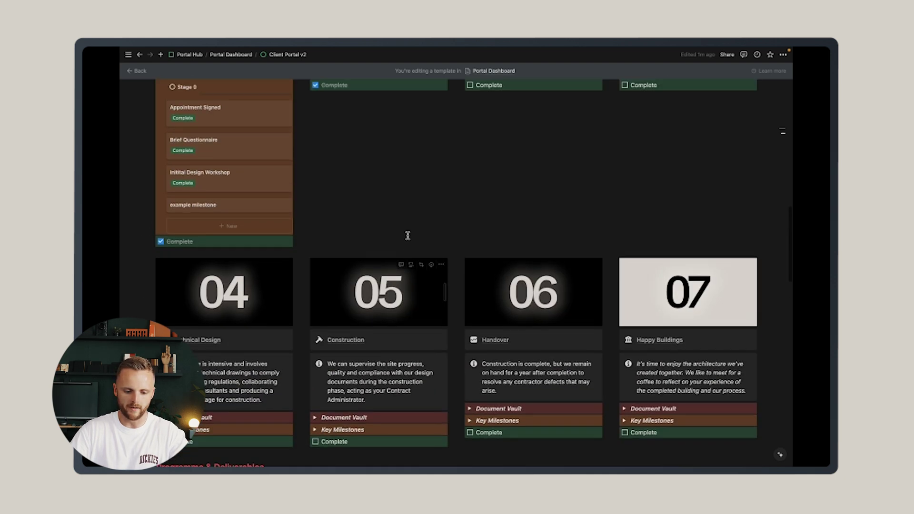
scroll(407, 235, up, 2)
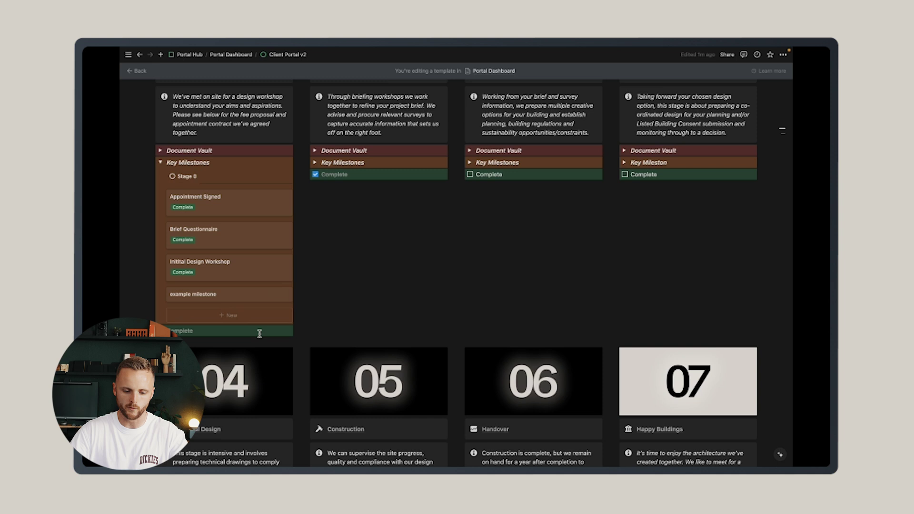
scroll(259, 333, down, 4)
scroll(273, 404, down, 3)
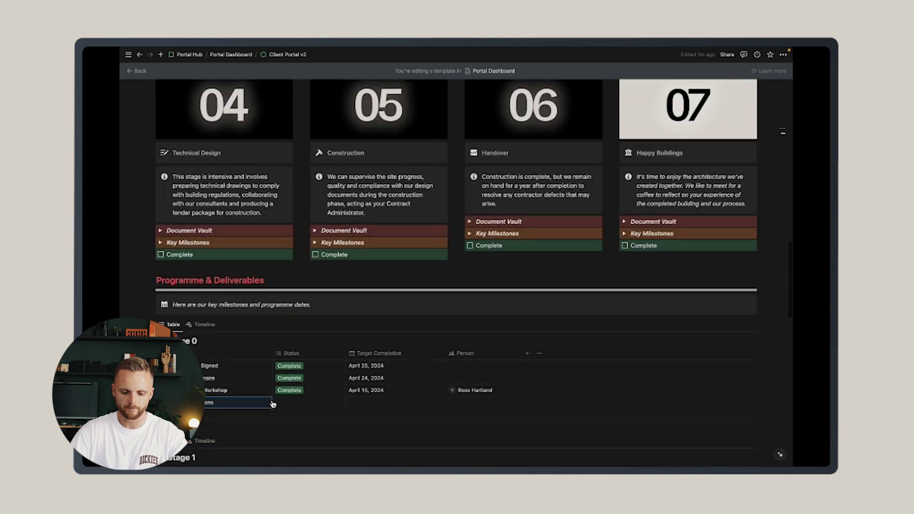
scroll(310, 333, up, 15)
scroll(535, 312, up, 1)
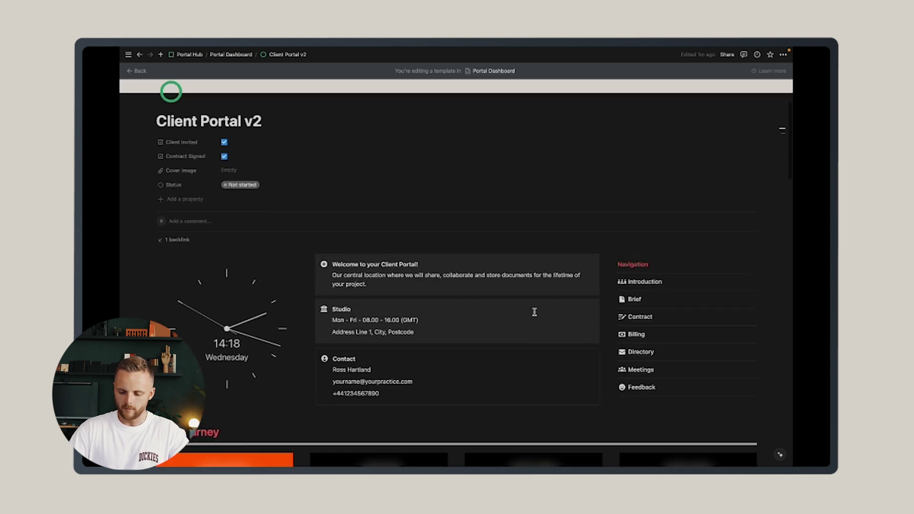
Step: Open Client Portal v2's Introduction page and scroll to the Design Process section
click(642, 283)
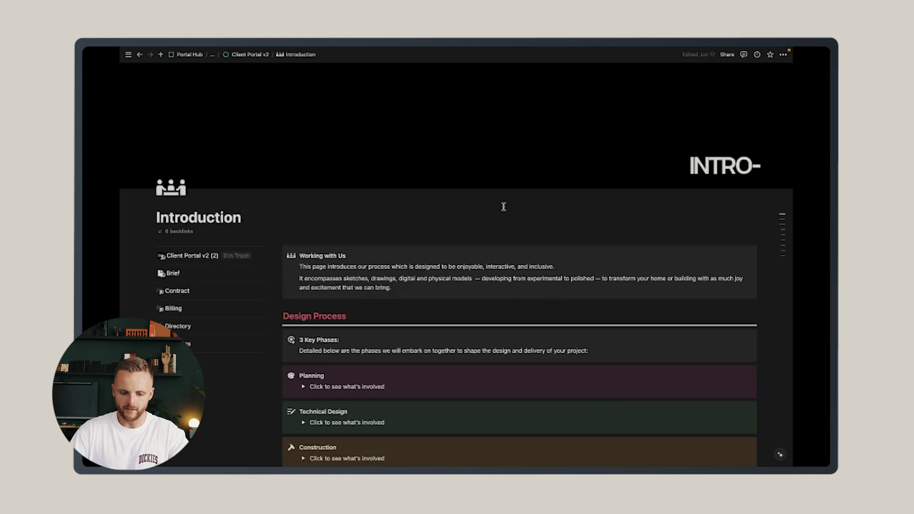
scroll(503, 206, down, 2)
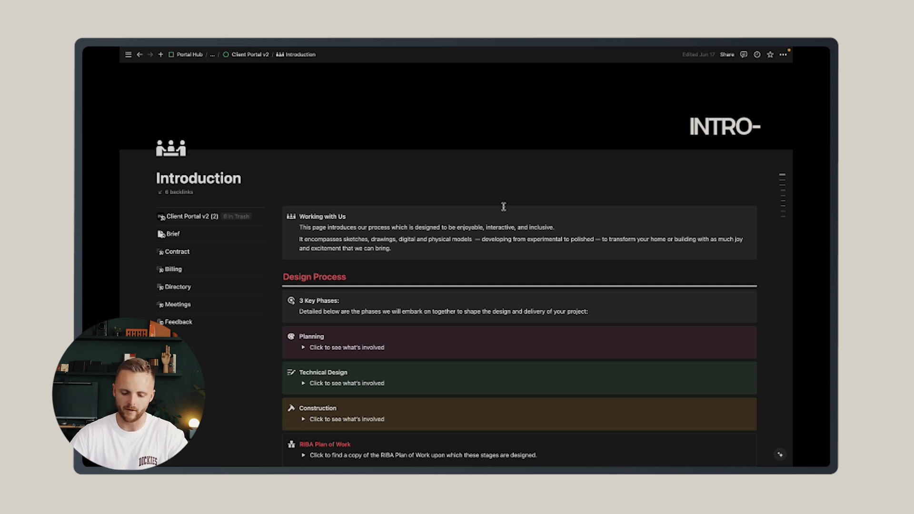
scroll(503, 207, down, 3)
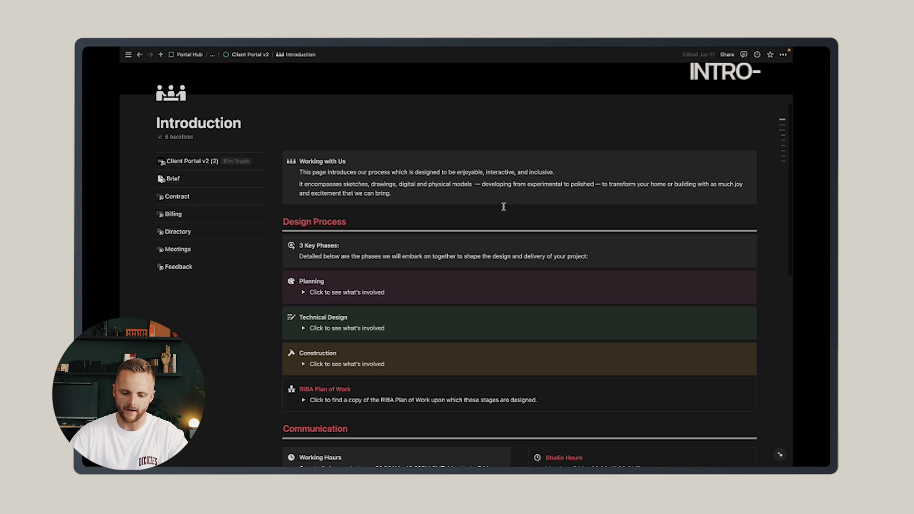
scroll(339, 219, down, 2)
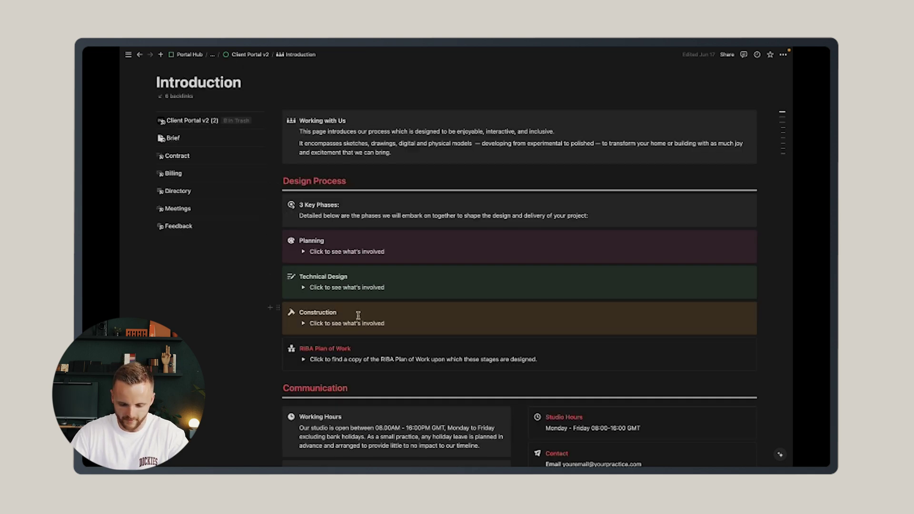
Step: Expand Planning to view Stage 0 Design Workshop details, collapse it, and reach Communication
click(303, 251)
scroll(372, 299, down, 1)
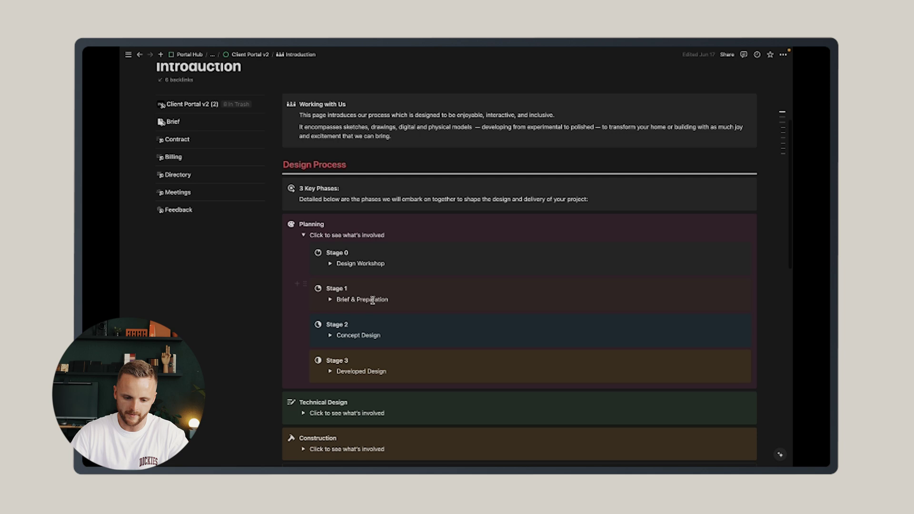
scroll(372, 299, down, 2)
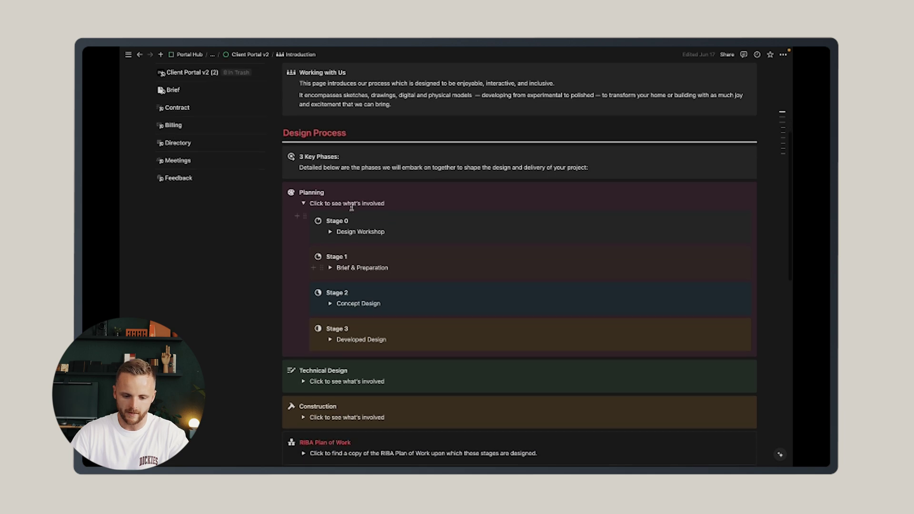
click(330, 232)
scroll(386, 291, down, 2)
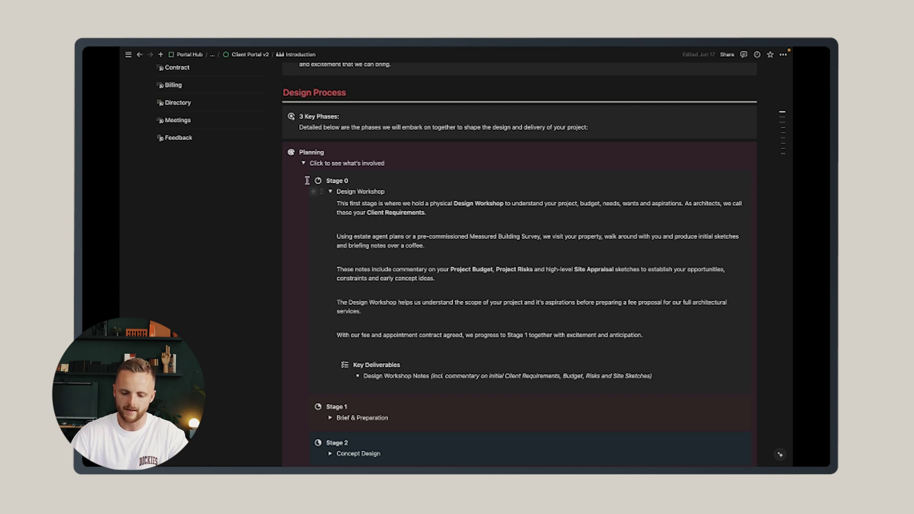
click(303, 163)
scroll(332, 183, down, 1)
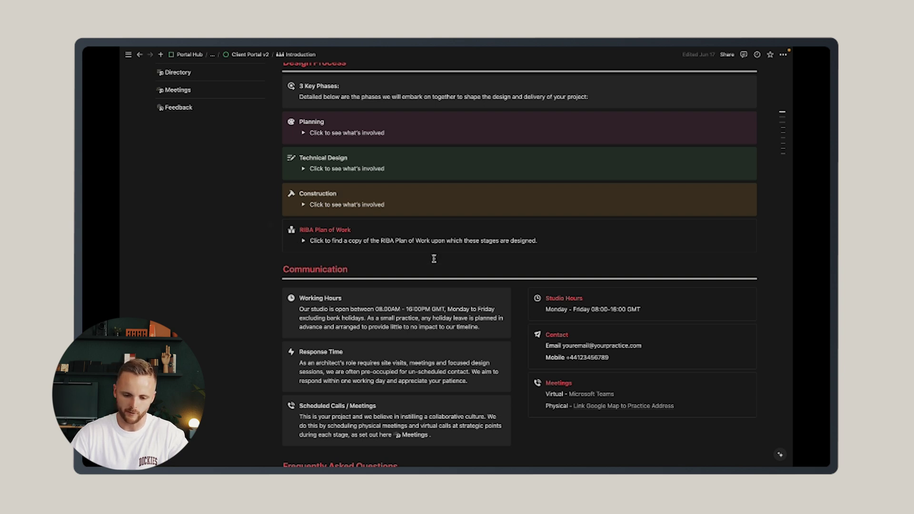
scroll(434, 259, down, 3)
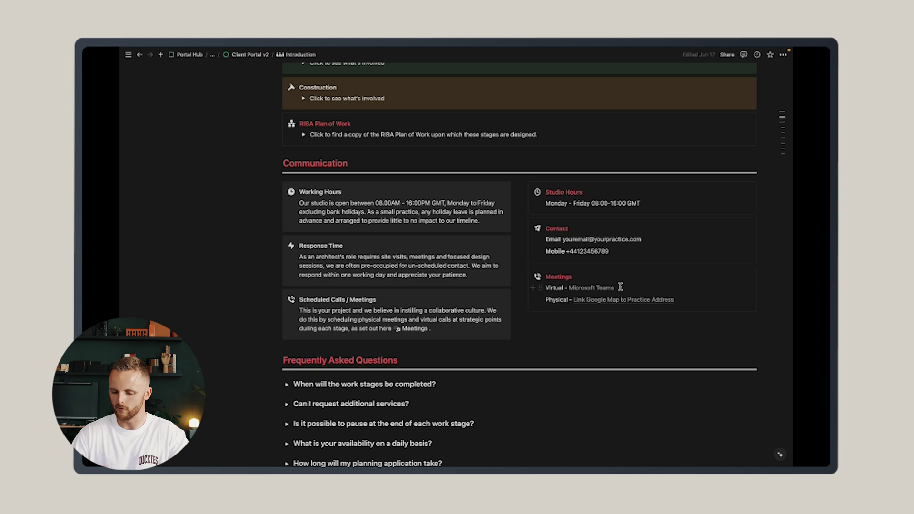
scroll(589, 302, down, 3)
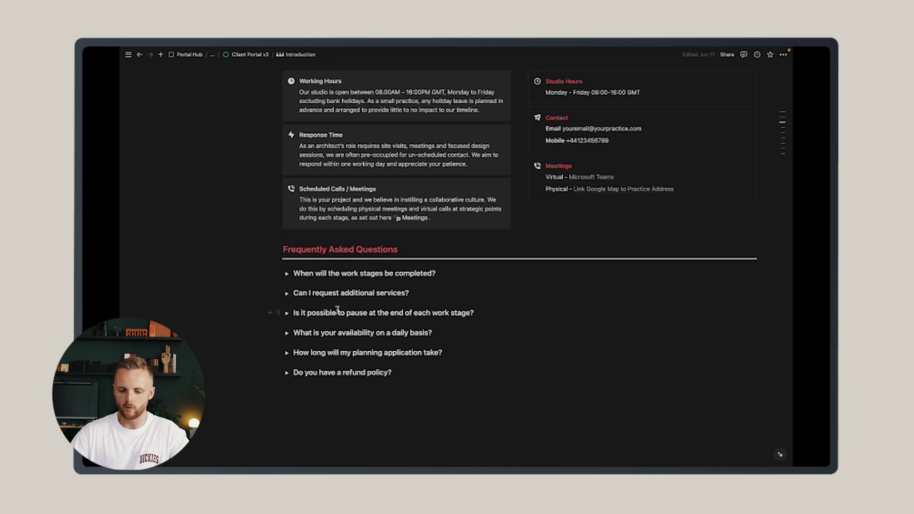
scroll(338, 309, up, 5)
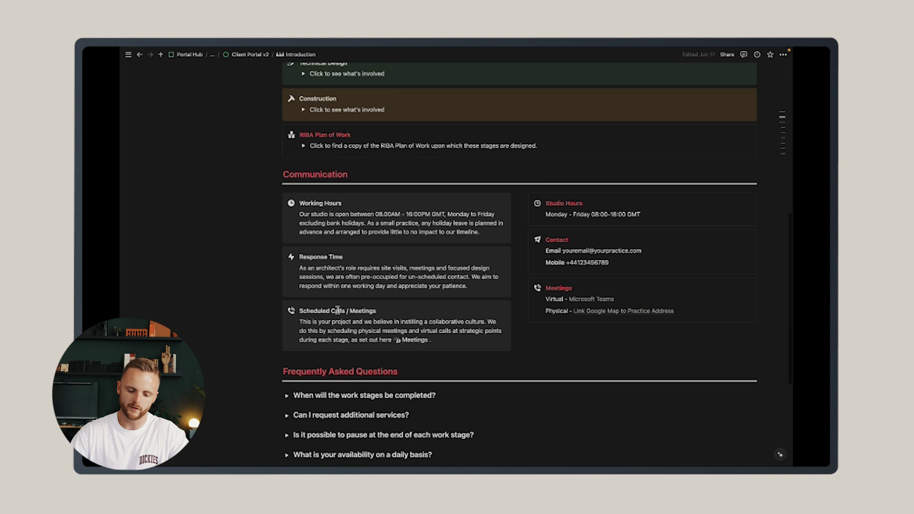
scroll(338, 310, up, 4)
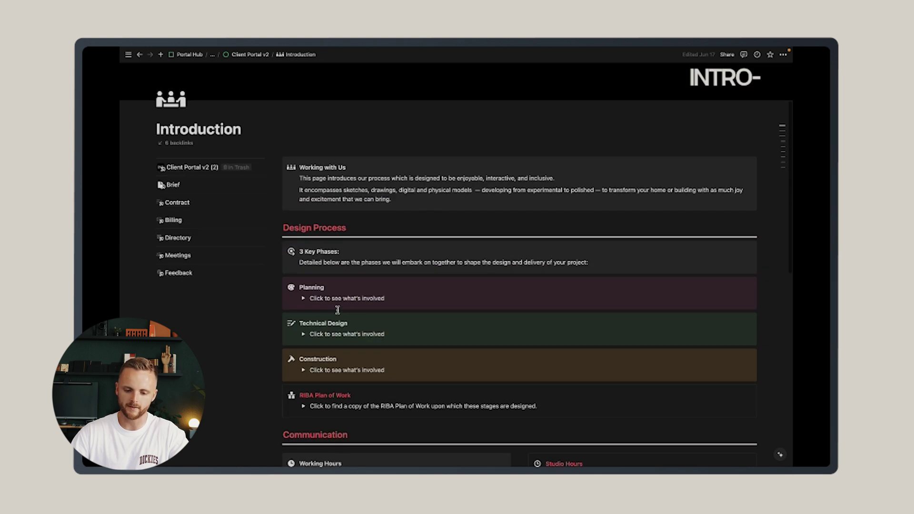
Step: Open the portal's Brief page and scroll to the Brief Questionnaire categories
click(173, 185)
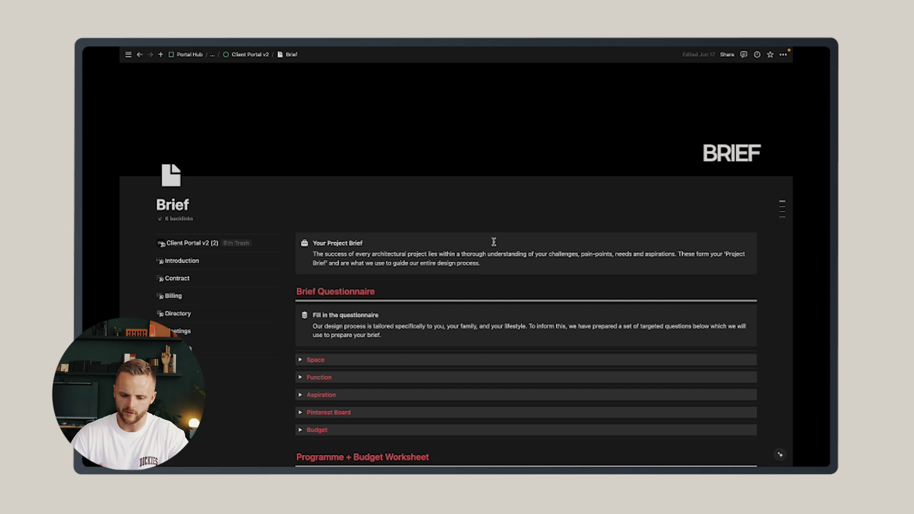
scroll(493, 241, down, 1)
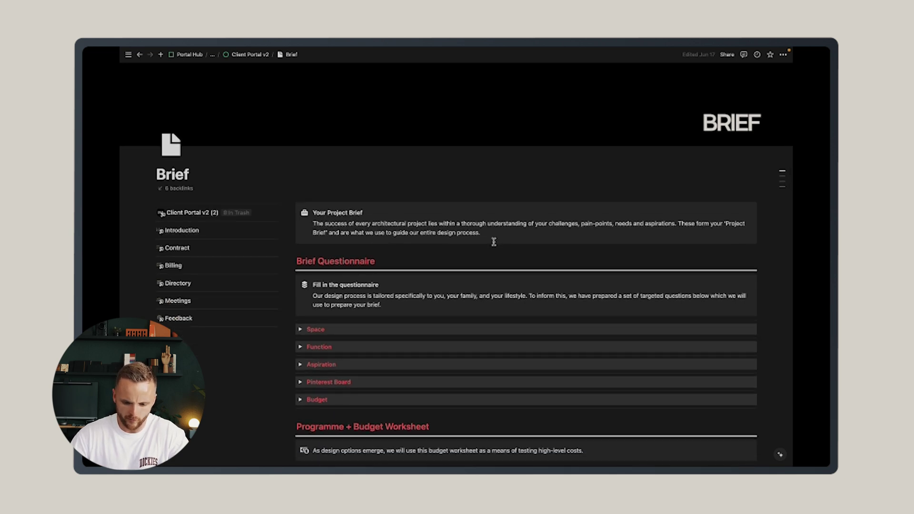
scroll(494, 242, down, 1)
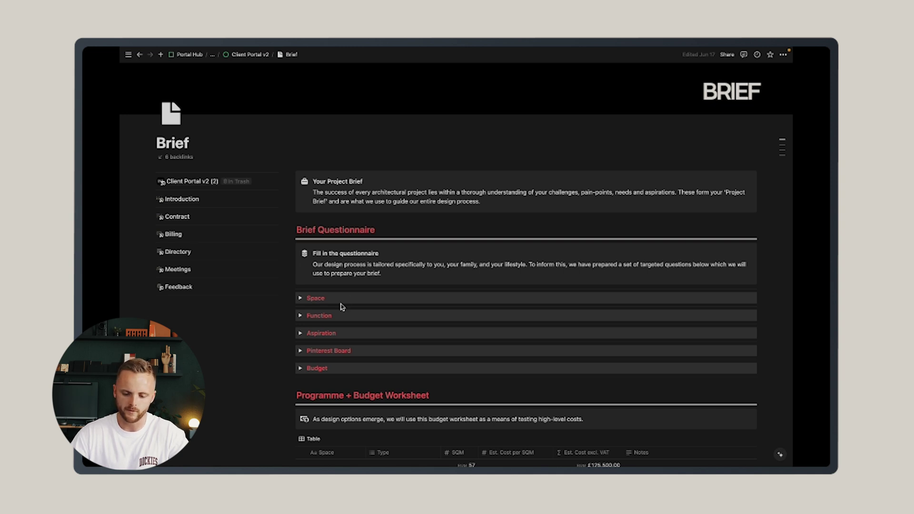
scroll(340, 306, down, 1)
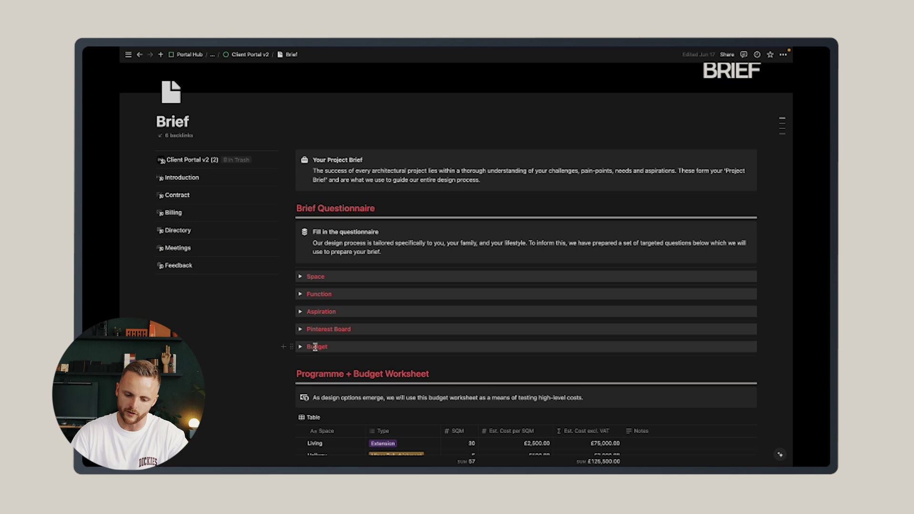
Step: Expand and collapse the Space questions, then scroll to the £126,500 budget worksheet
click(300, 277)
scroll(371, 329, down, 3)
scroll(375, 329, down, 3)
scroll(373, 329, up, 5)
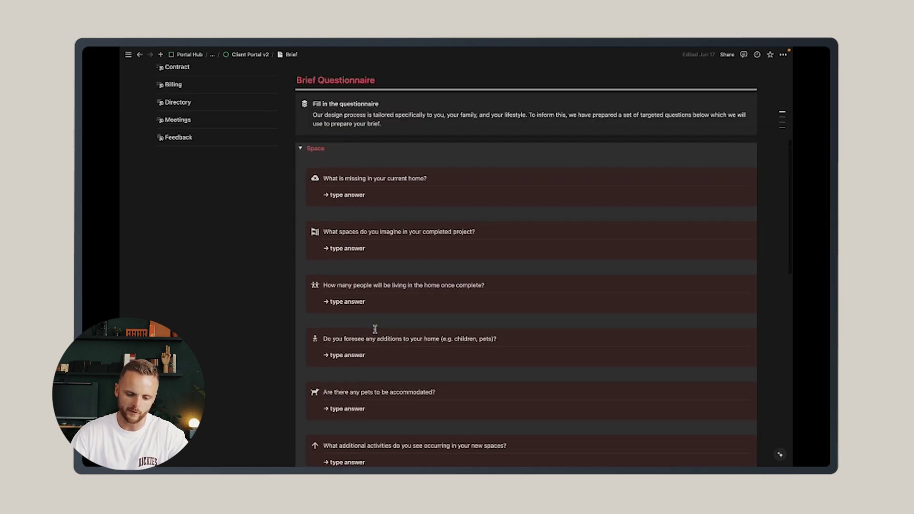
click(300, 243)
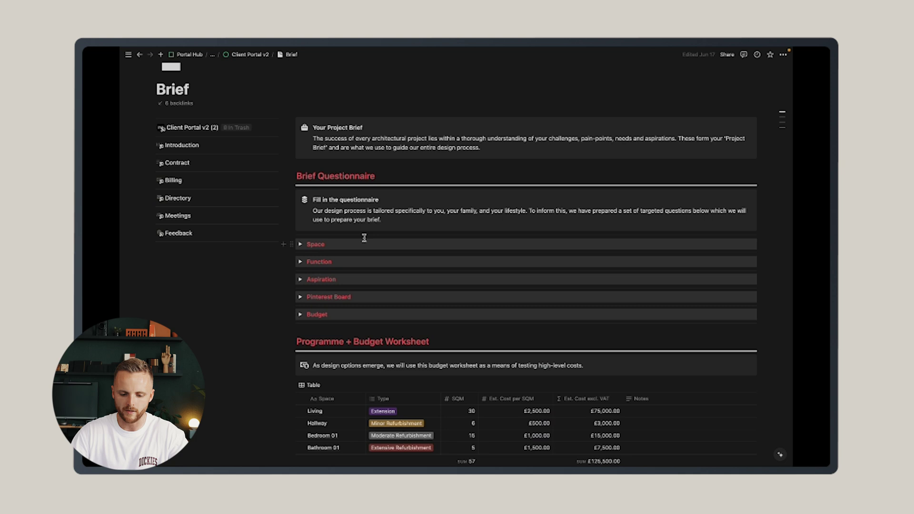
scroll(375, 238, down, 1)
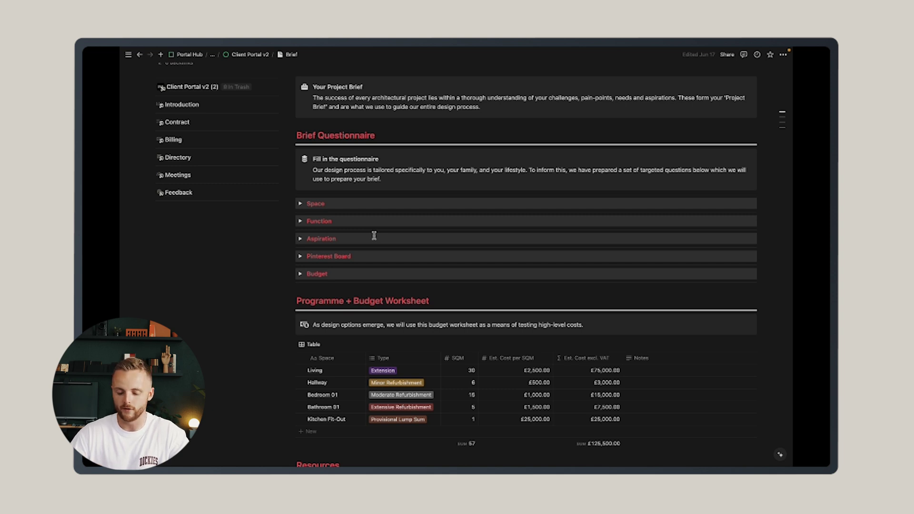
scroll(374, 236, down, 4)
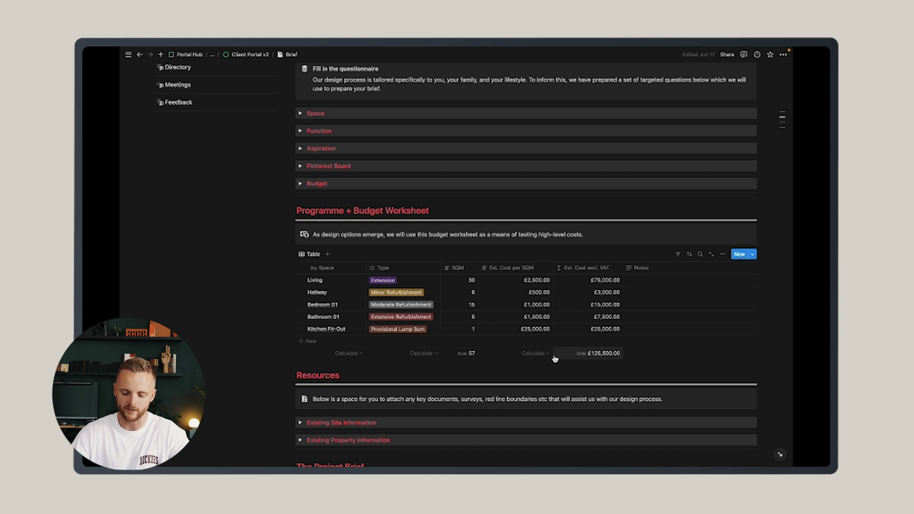
scroll(553, 354, down, 2)
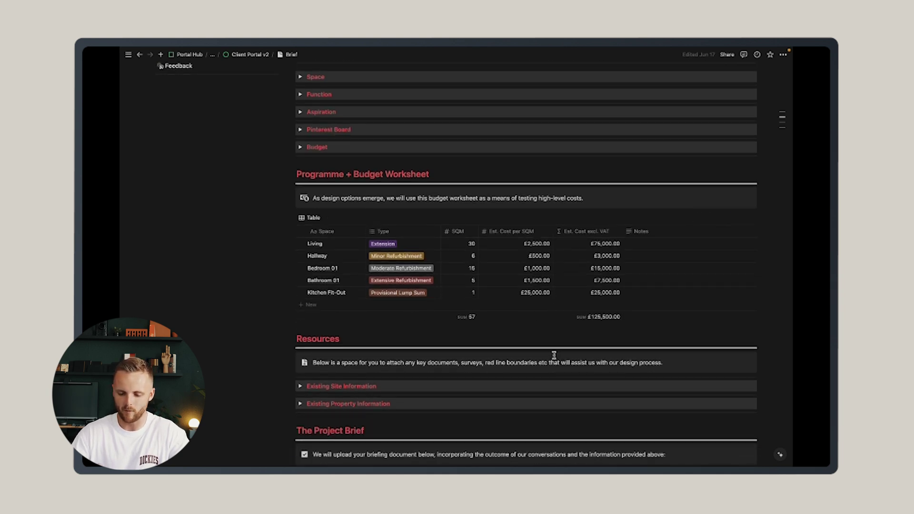
scroll(554, 355, down, 3)
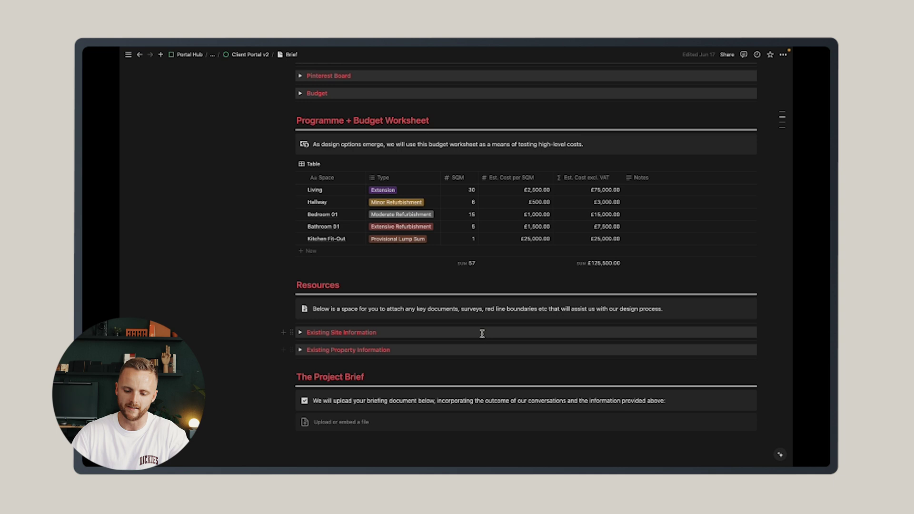
scroll(481, 333, down, 2)
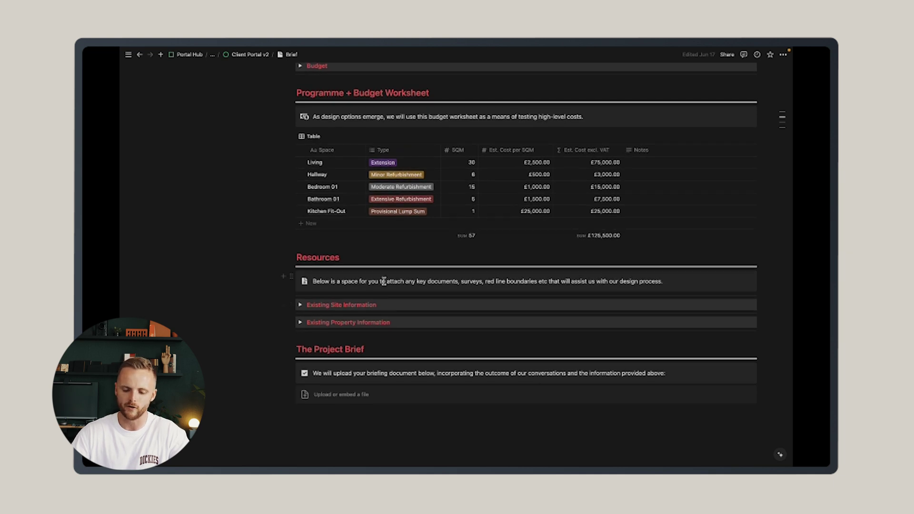
scroll(553, 357, up, 4)
scroll(554, 355, down, 3)
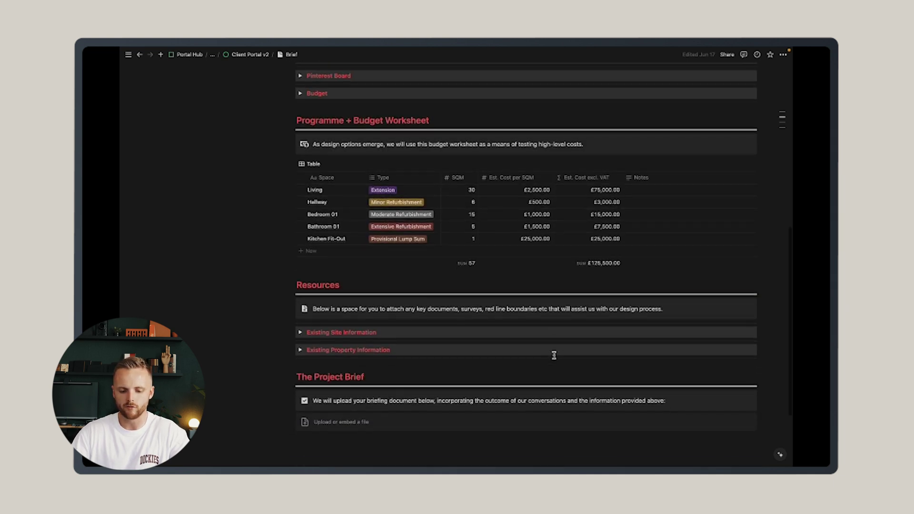
scroll(483, 334, down, 2)
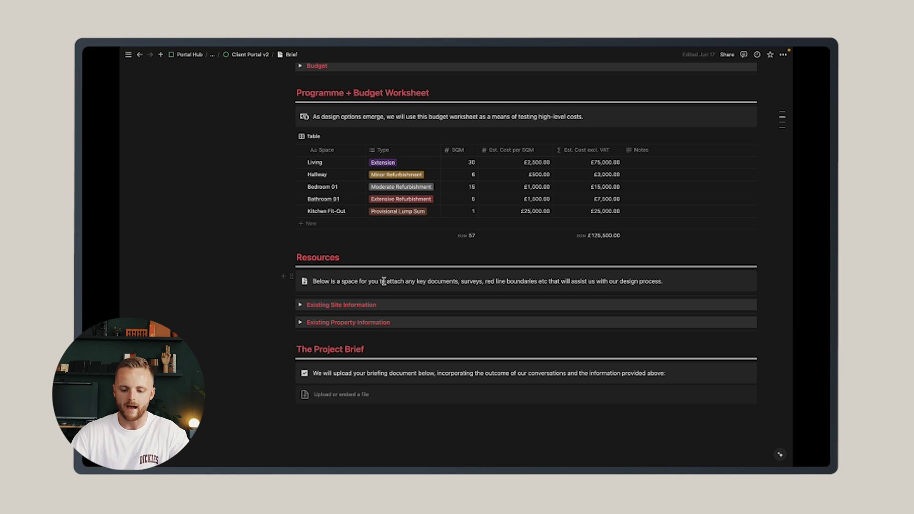
scroll(383, 281, down, 3)
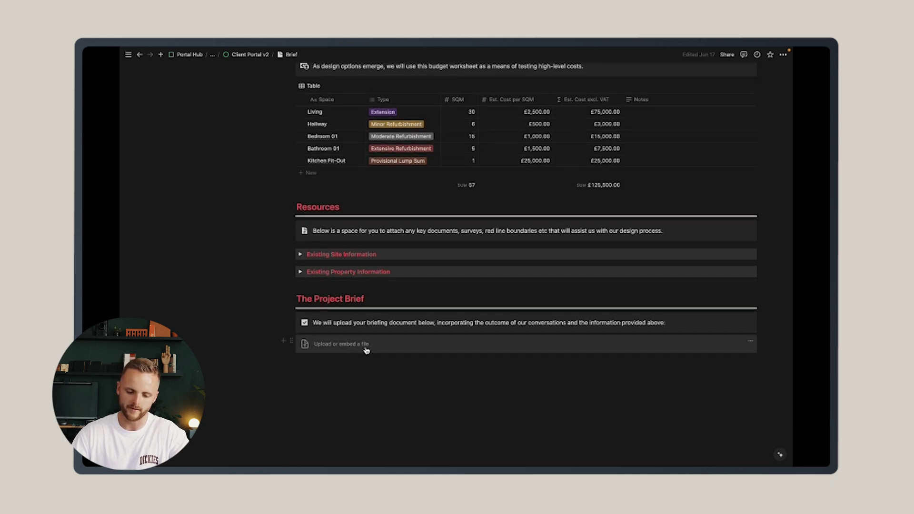
scroll(366, 350, up, 15)
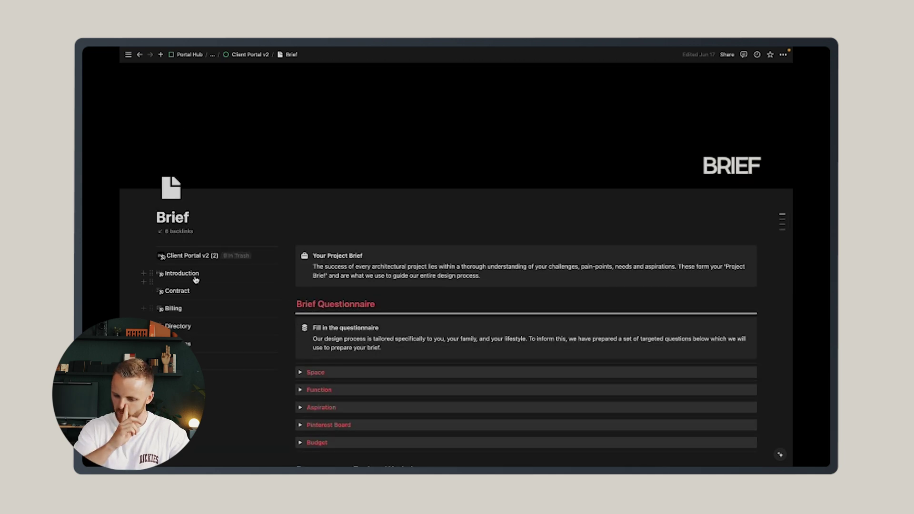
Step: Open the portal's Contract page and scroll through the contract details and signed-contract upload
click(185, 295)
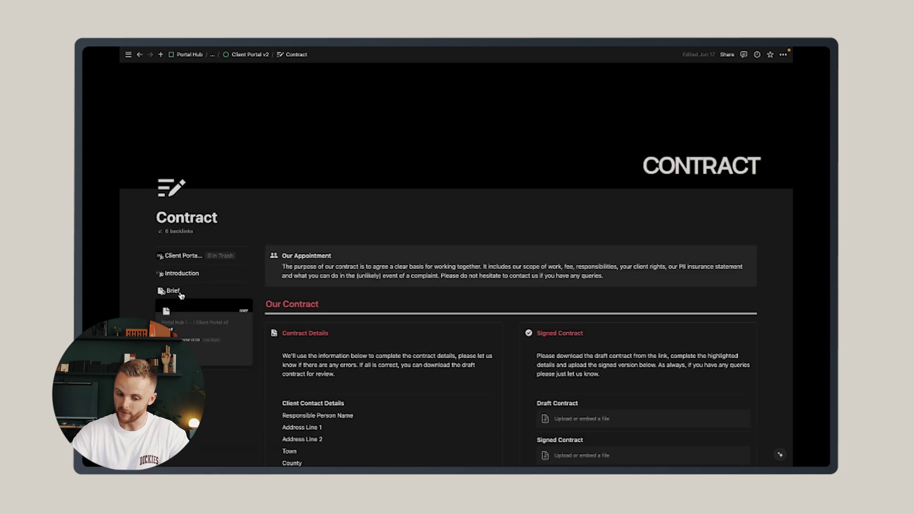
scroll(345, 250, down, 3)
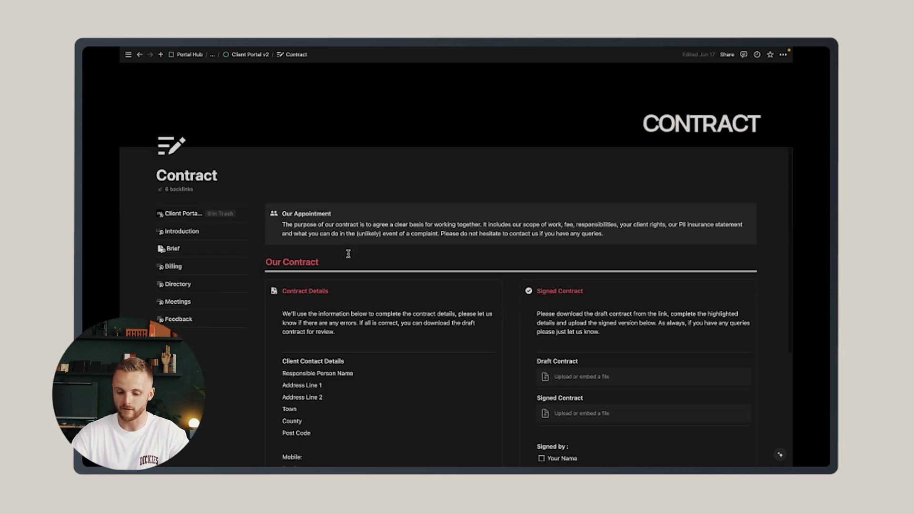
scroll(434, 292, down, 1)
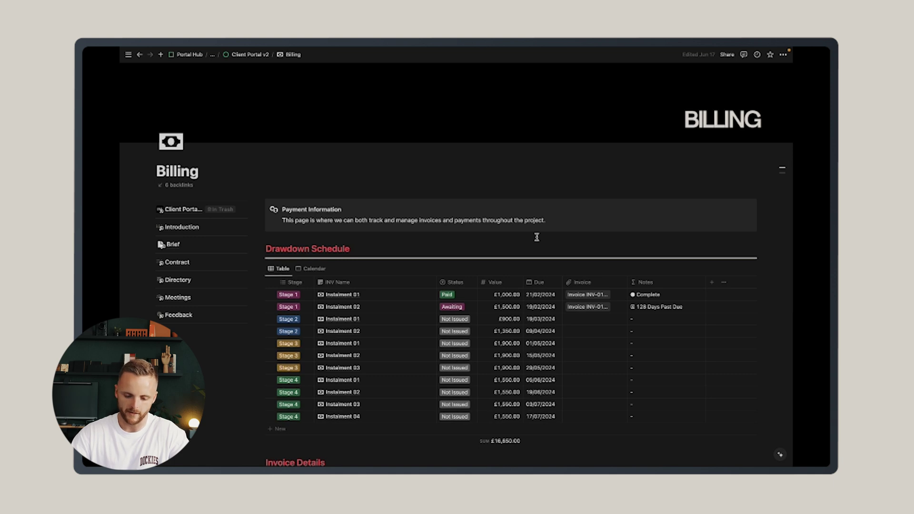
Step: Review the Billing page's £16,650.00 Drawdown Schedule and Invoice Details, then open Directory
scroll(571, 224, up, 2)
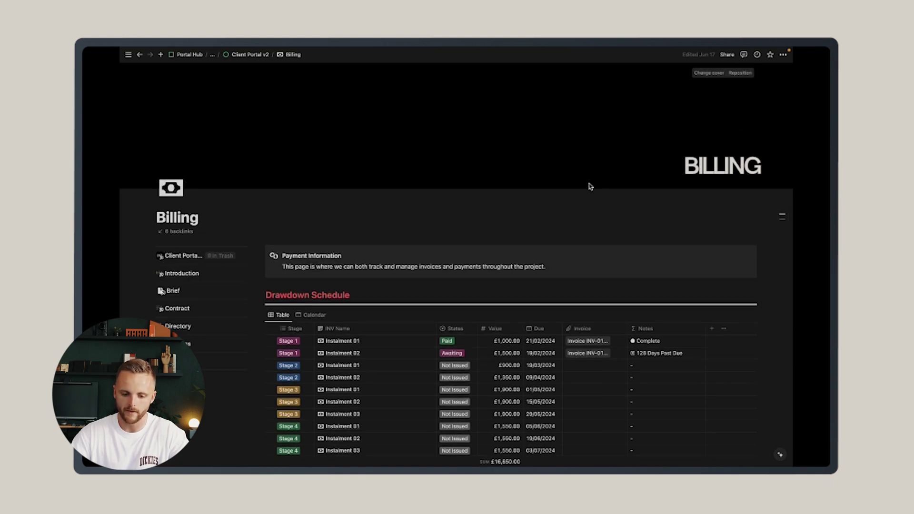
scroll(524, 231, down, 3)
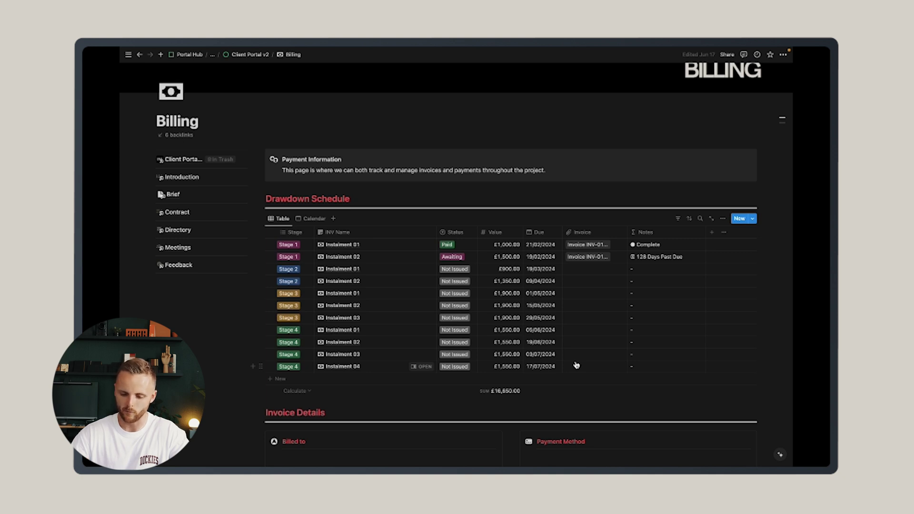
scroll(575, 365, down, 5)
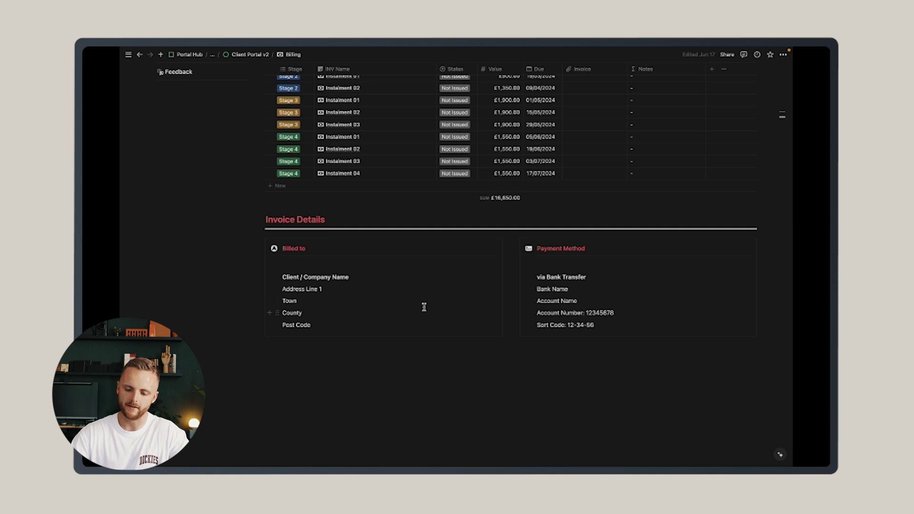
scroll(424, 307, up, 5)
click(179, 182)
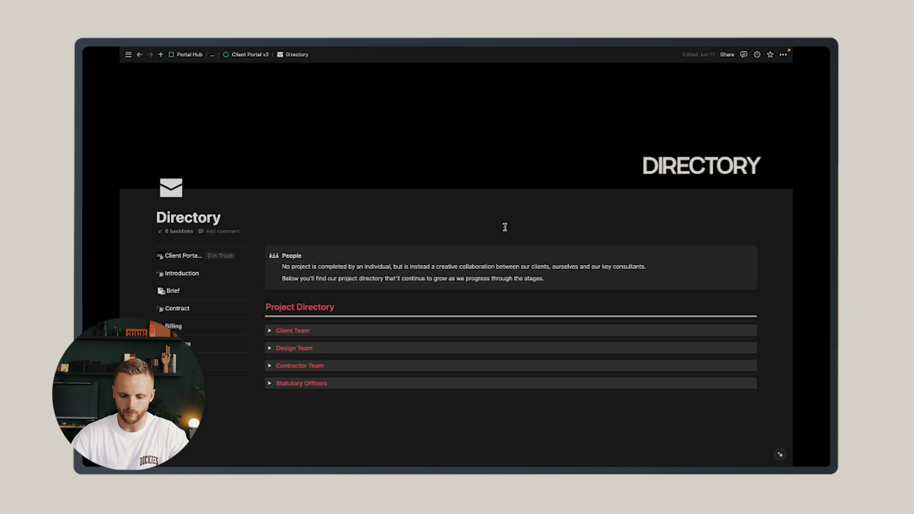
Step: Expand the Design Team contact details, review them, and collapse them again
scroll(504, 227, down, 1)
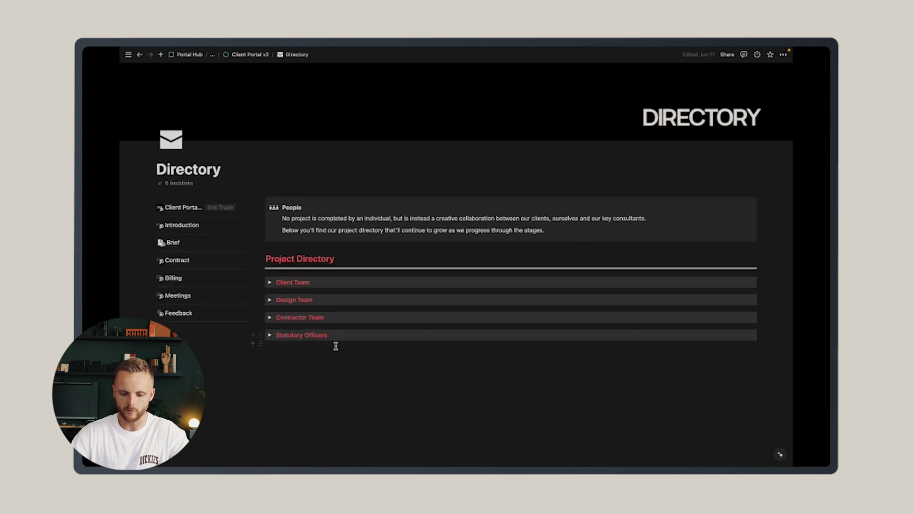
click(270, 300)
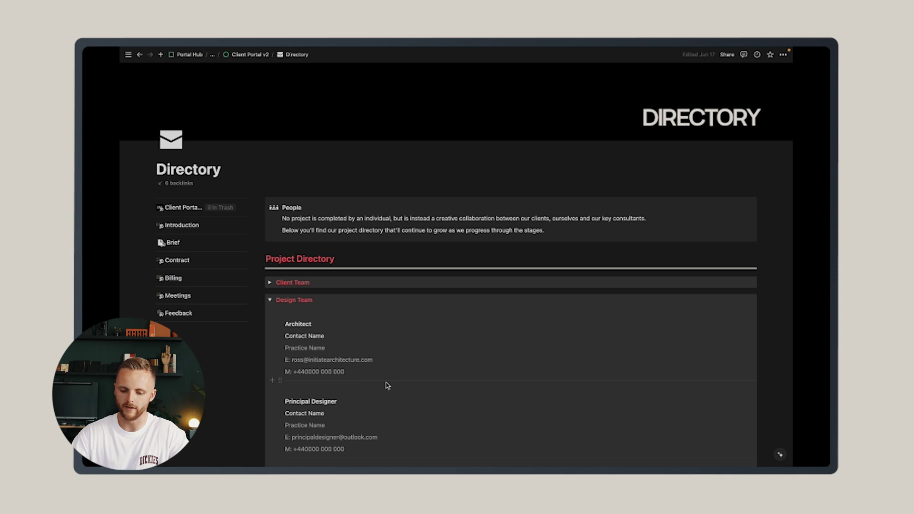
scroll(388, 385, down, 2)
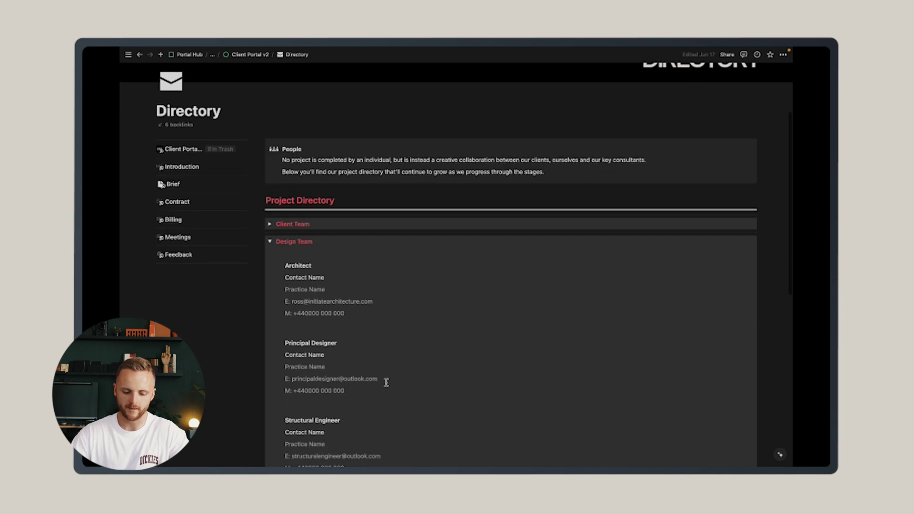
scroll(386, 381, down, 3)
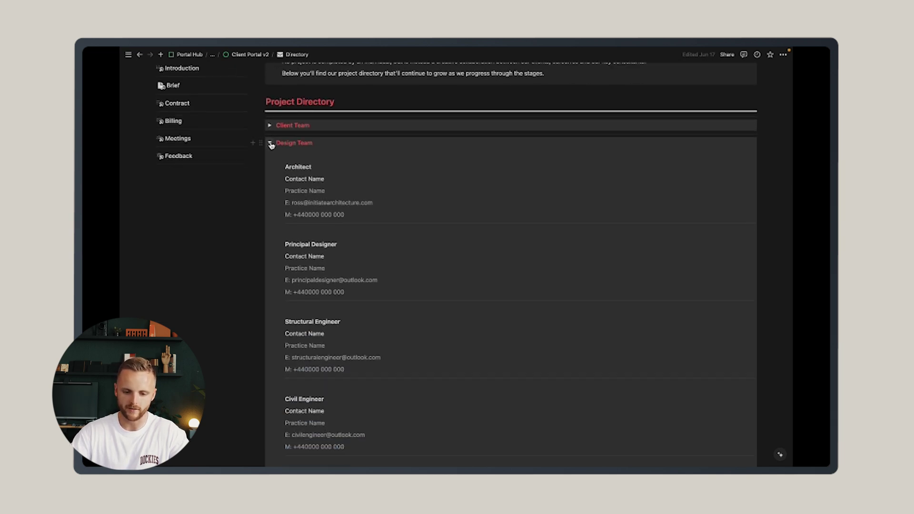
click(270, 145)
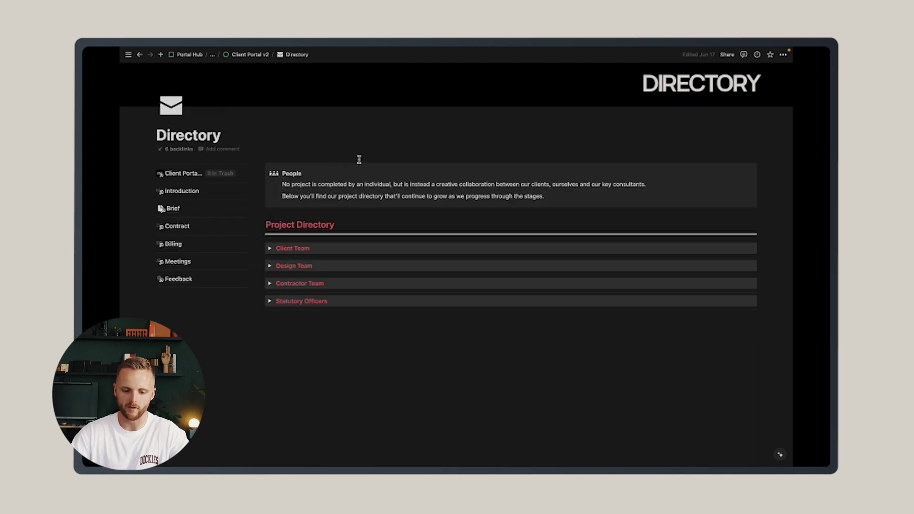
Step: Expand the Contractor Team and Statutory Officers contacts, then collapse both sections
click(270, 283)
scroll(279, 243, down, 2)
click(270, 300)
scroll(300, 371, down, 3)
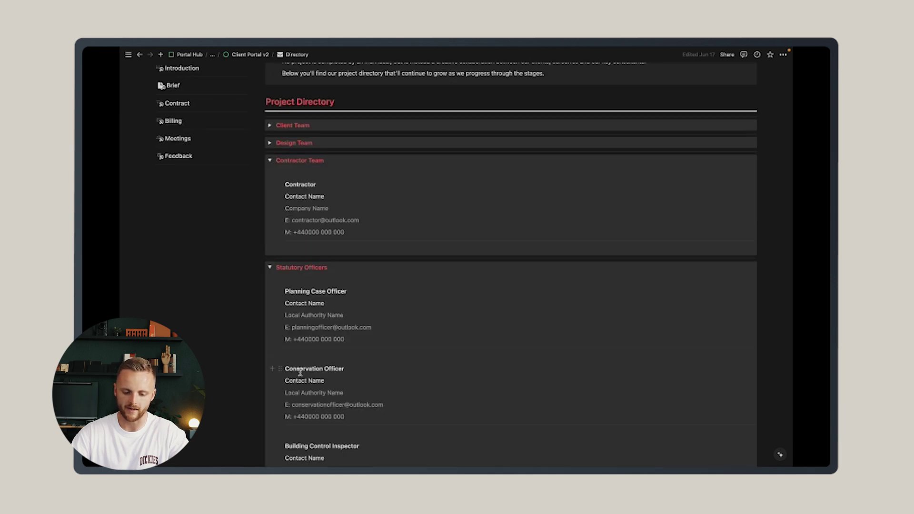
scroll(285, 262, up, 1)
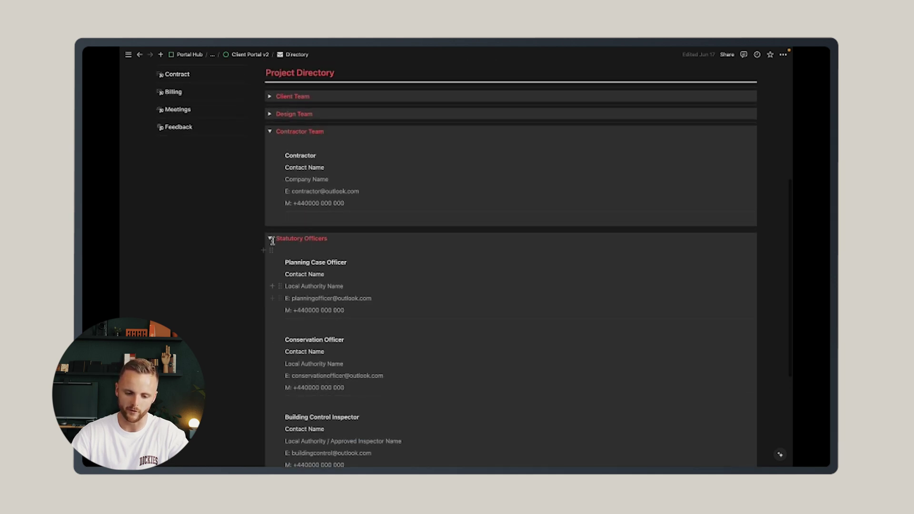
click(270, 237)
click(269, 194)
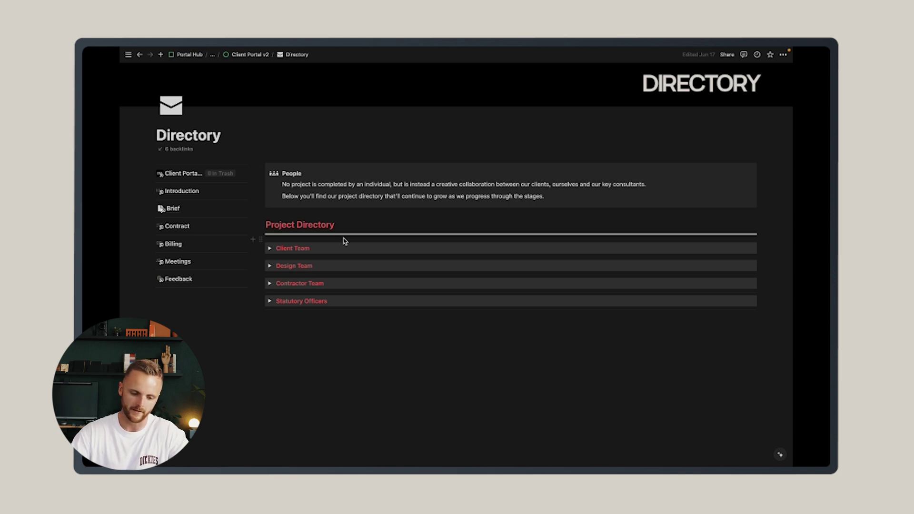
click(231, 286)
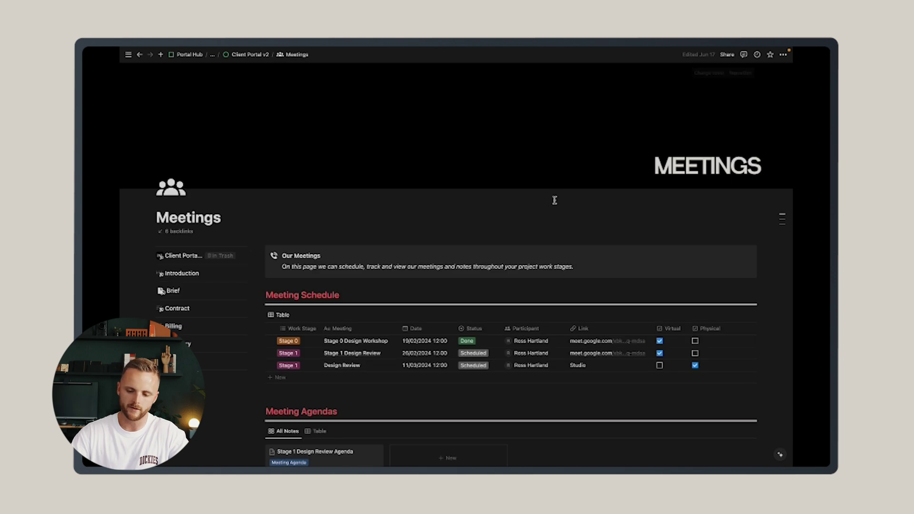
scroll(548, 210, down, 5)
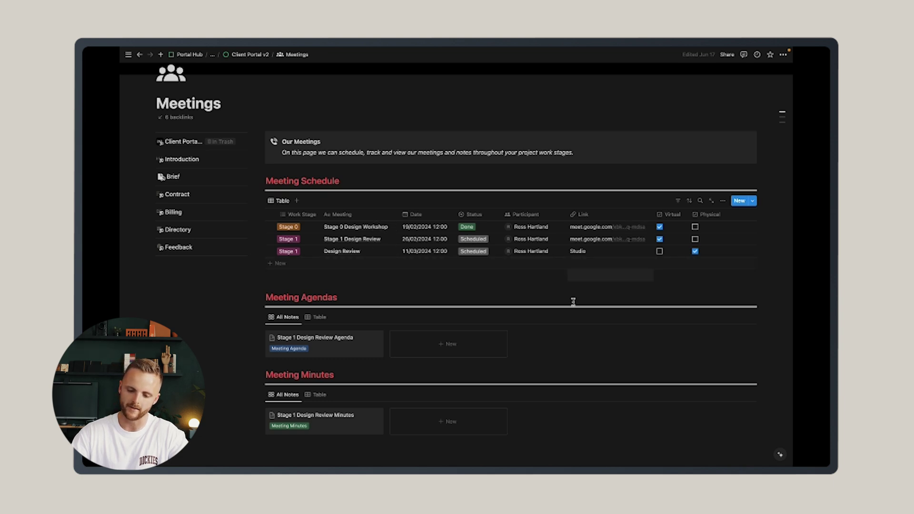
scroll(541, 347, down, 2)
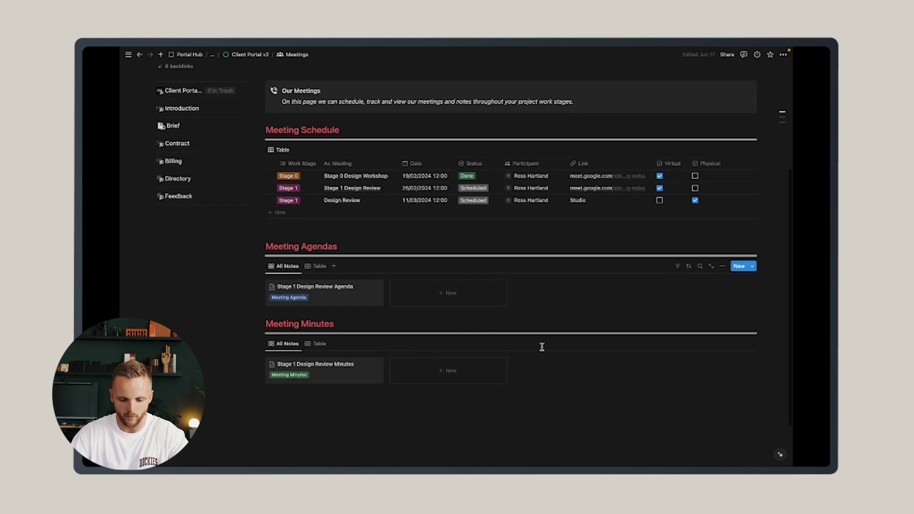
scroll(541, 347, down, 1)
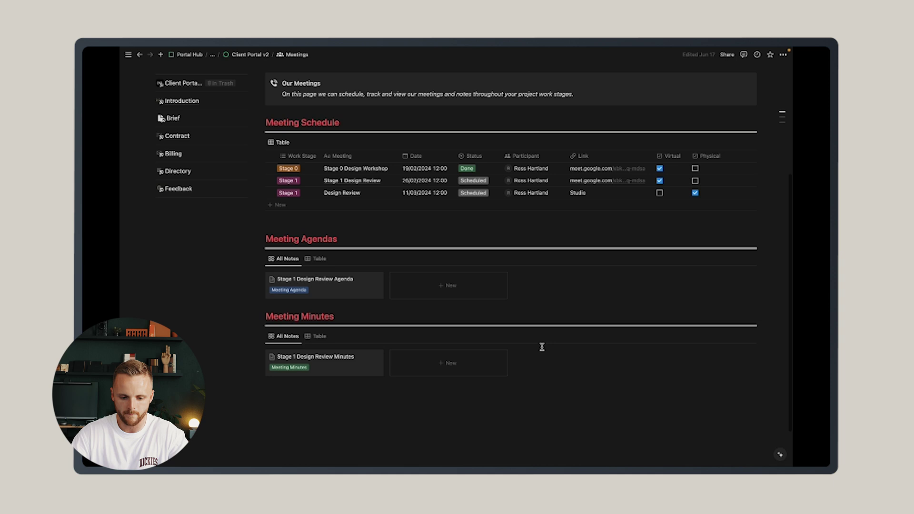
Step: Preview the Stage 1 Design Review Agenda note, then close it
click(331, 294)
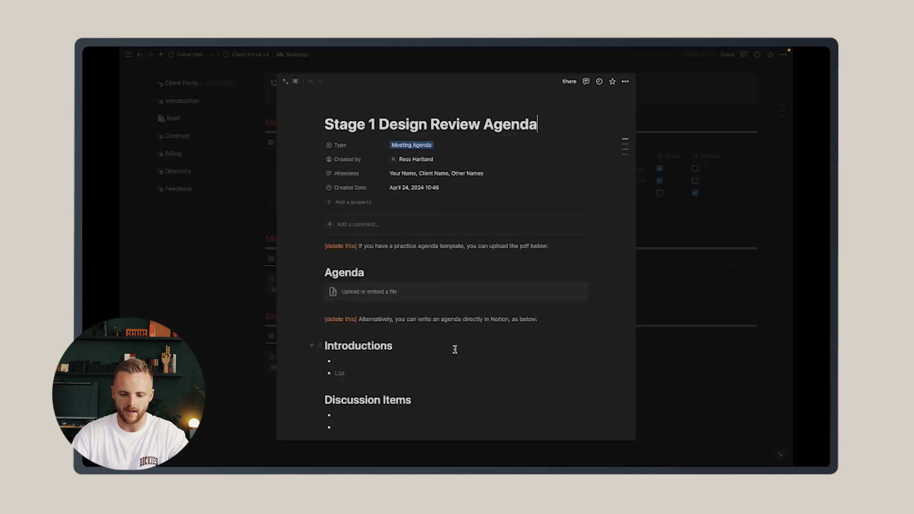
scroll(398, 277, down, 2)
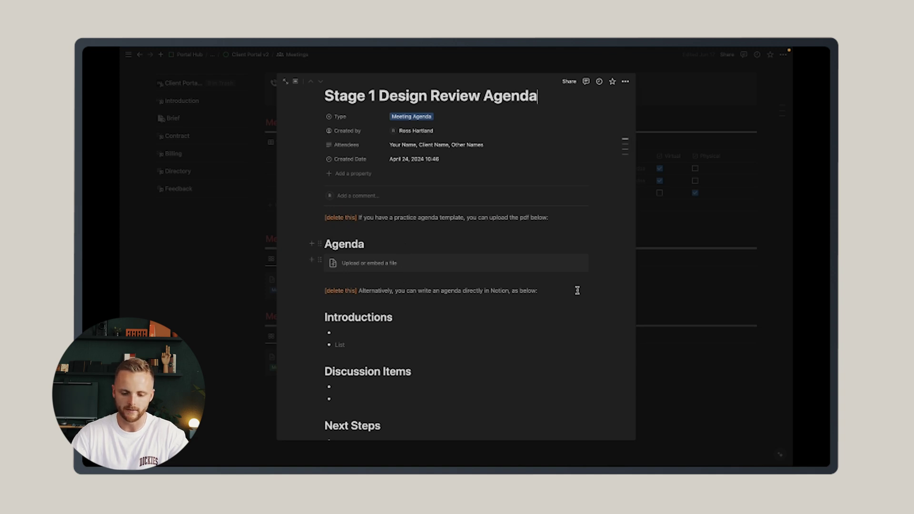
click(667, 292)
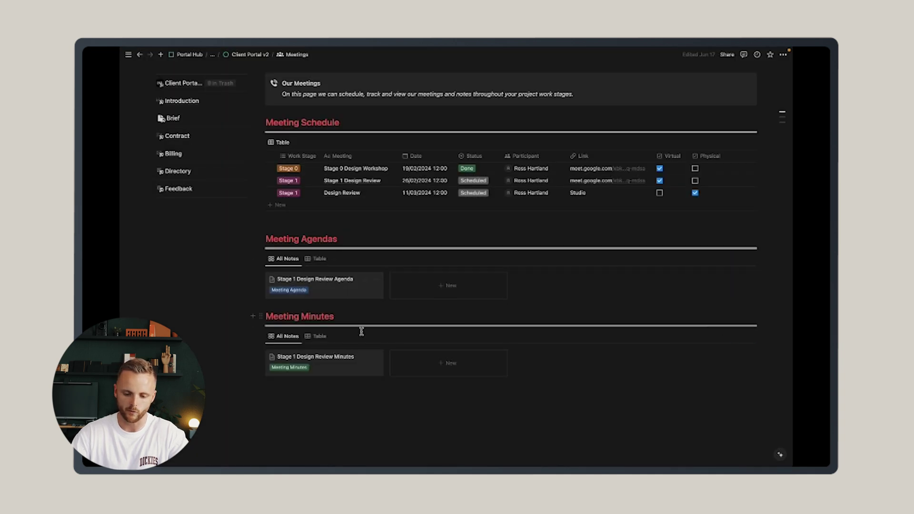
Step: Preview the Stage 1 Design Review Minutes note, close it, and scroll back up
click(334, 366)
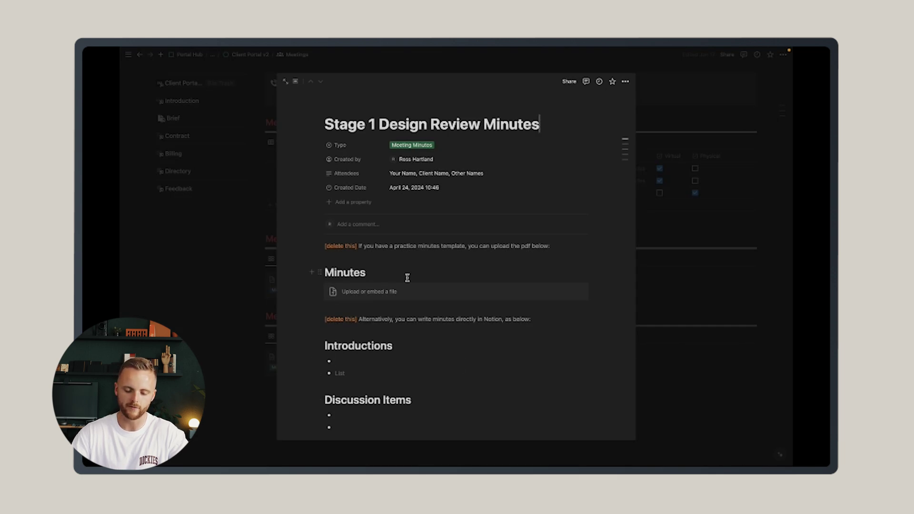
click(681, 283)
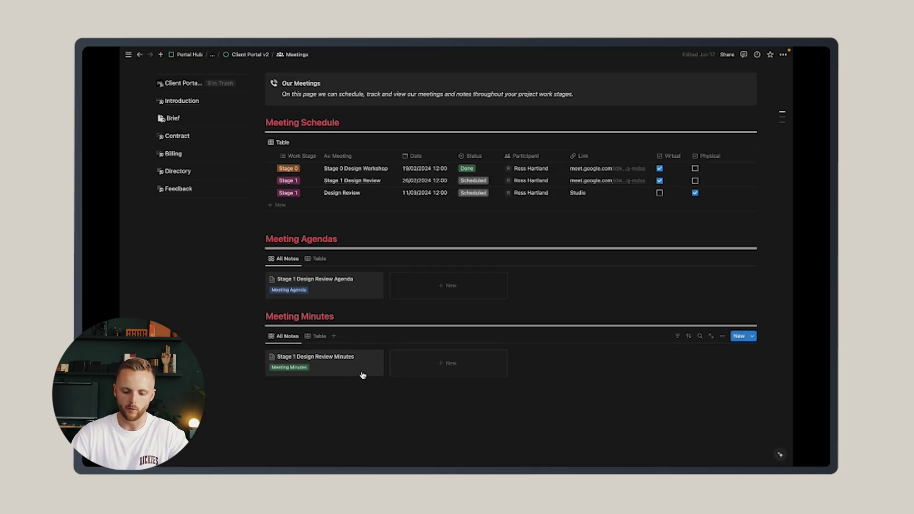
scroll(286, 298, up, 2)
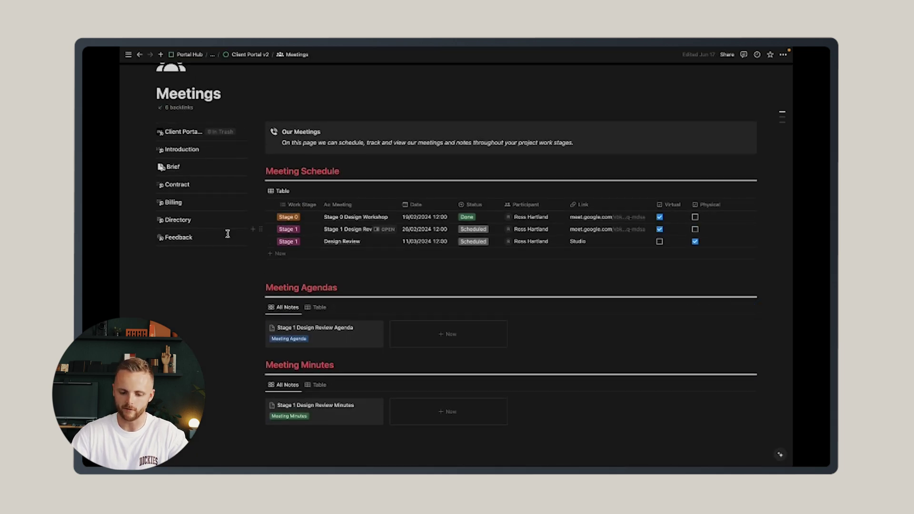
Step: Review the portal's Feedback page, including the Google Review link placeholder and the expanded Feedback Form questions
click(179, 237)
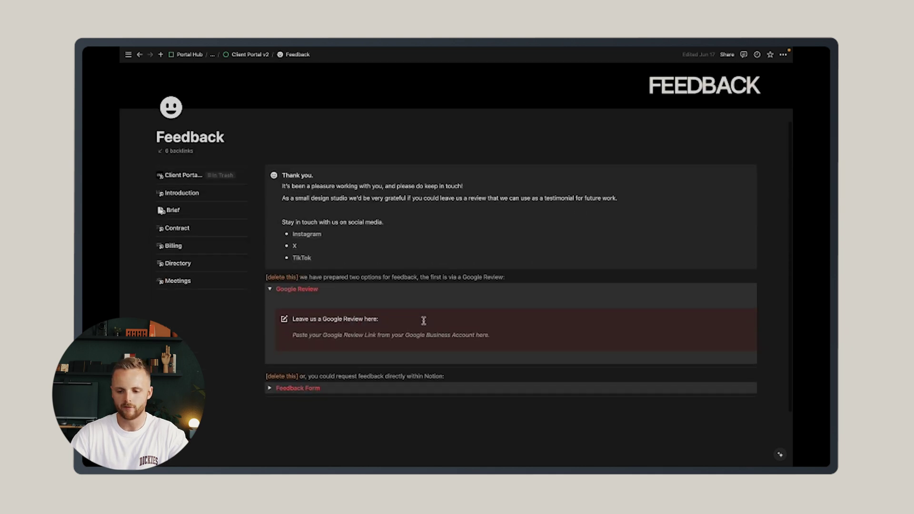
scroll(369, 348, up, 3)
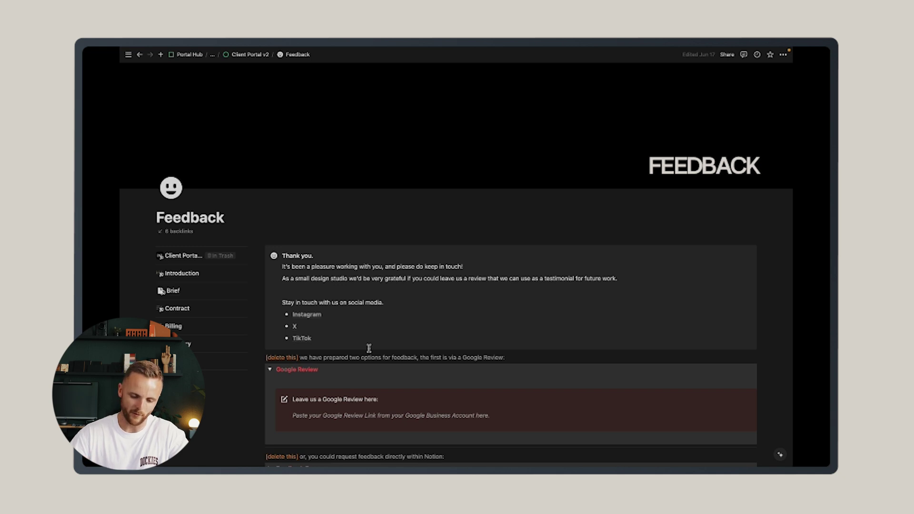
scroll(369, 349, down, 2)
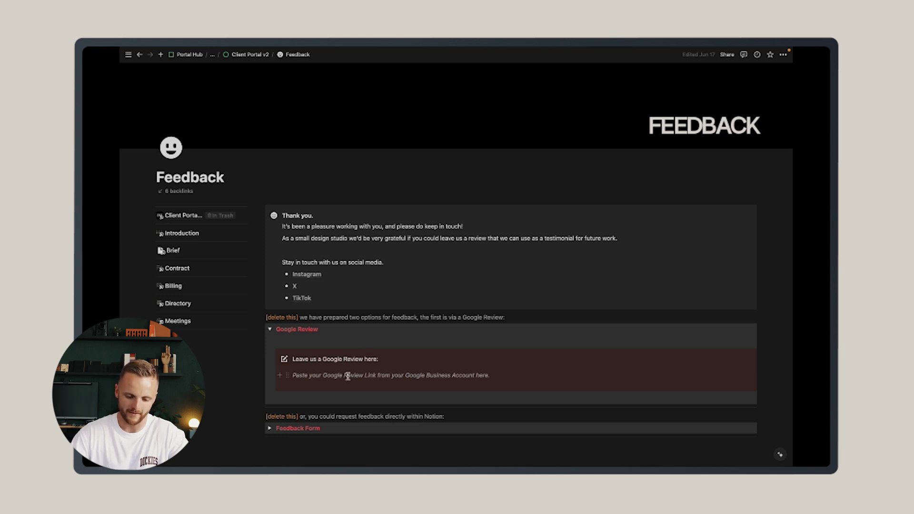
scroll(348, 375, down, 2)
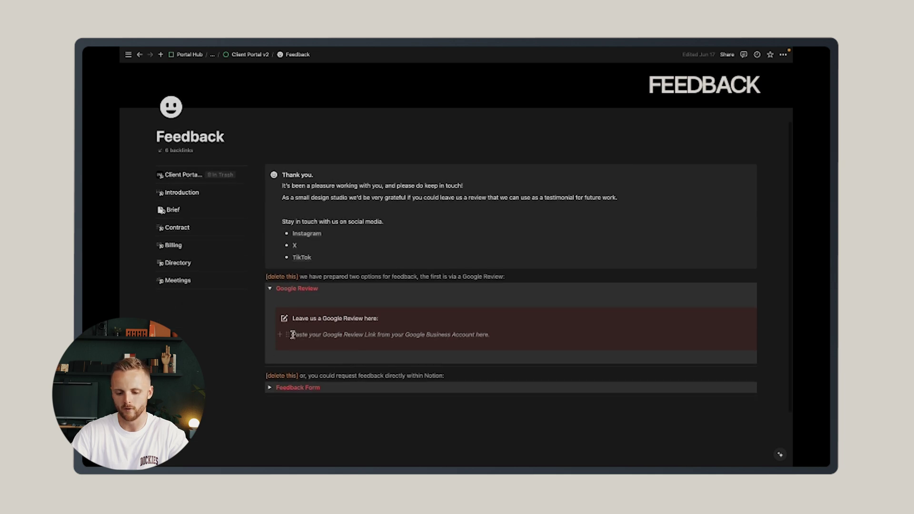
click(322, 335)
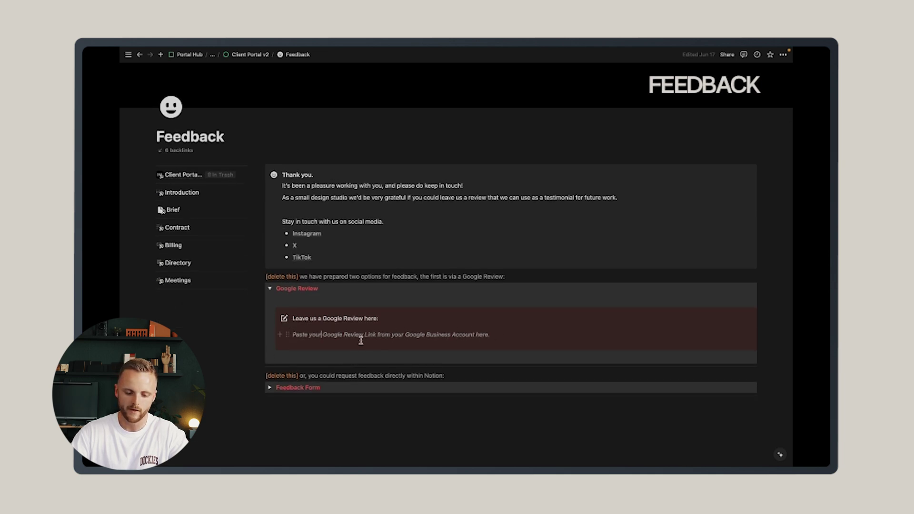
click(270, 387)
scroll(374, 390, down, 15)
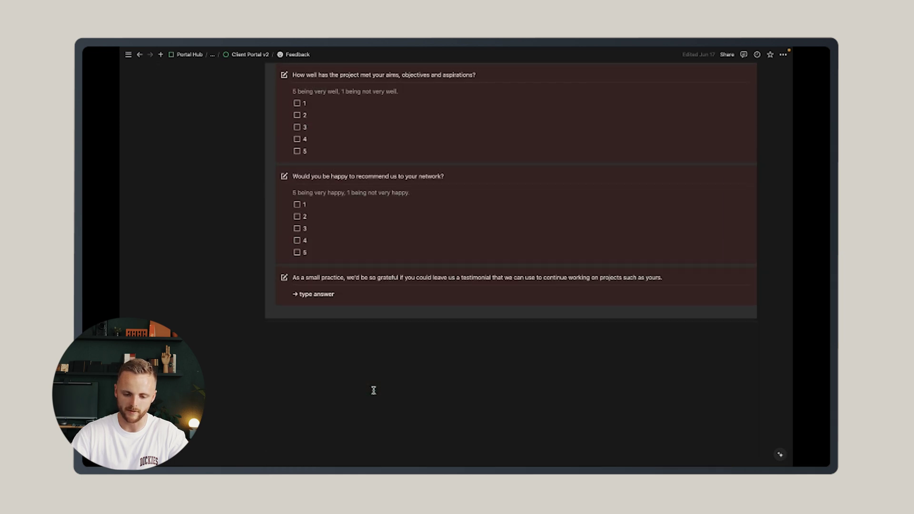
scroll(414, 200, up, 11)
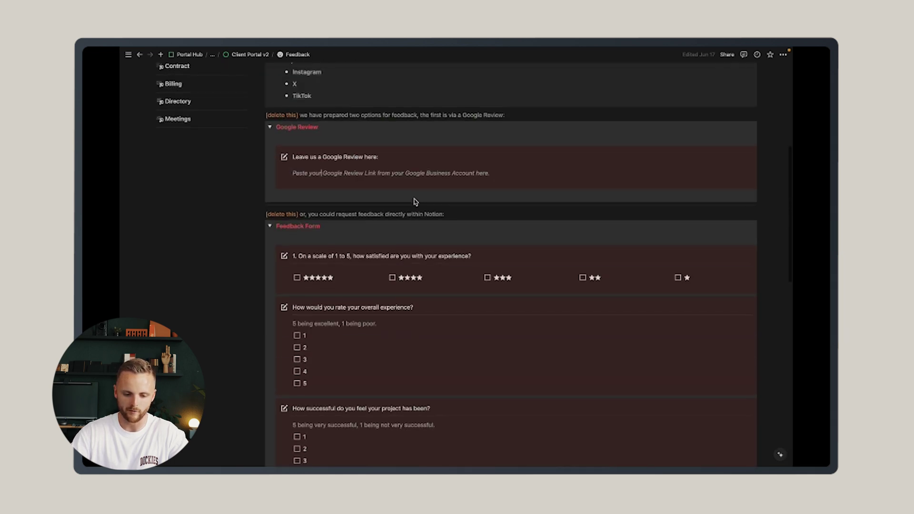
Step: Collapse the Feedback Form and go to the Client Portal v2 dashboard template
click(270, 227)
scroll(305, 191, up, 4)
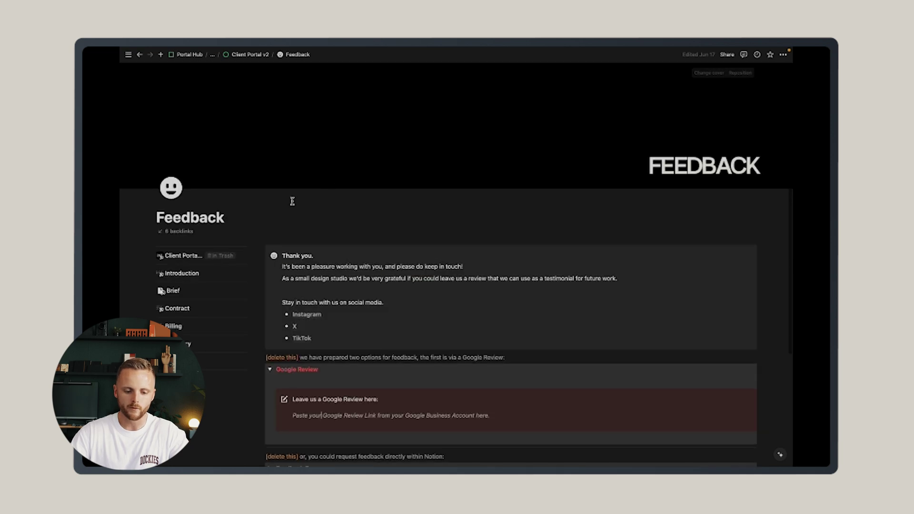
click(187, 257)
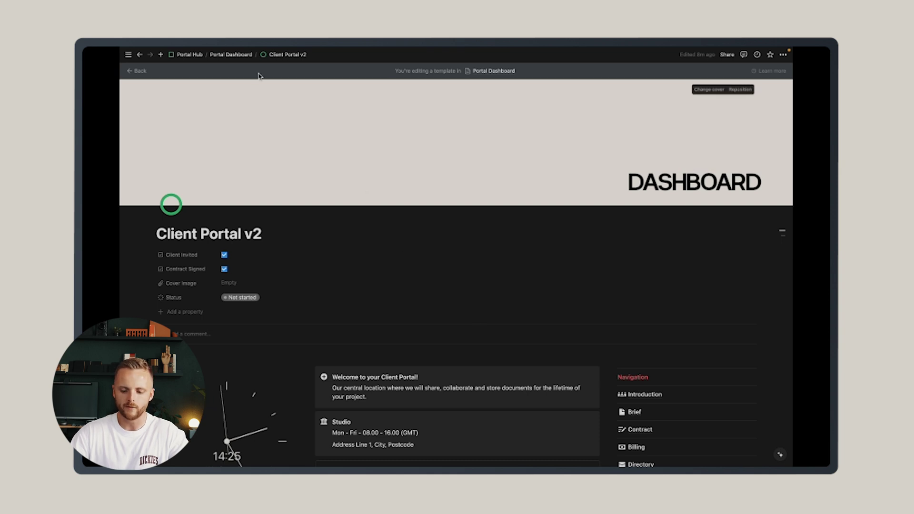
Step: Add a new Client Portal v2 portal from the Portal Hub gallery's template, then return to the gallery
click(189, 55)
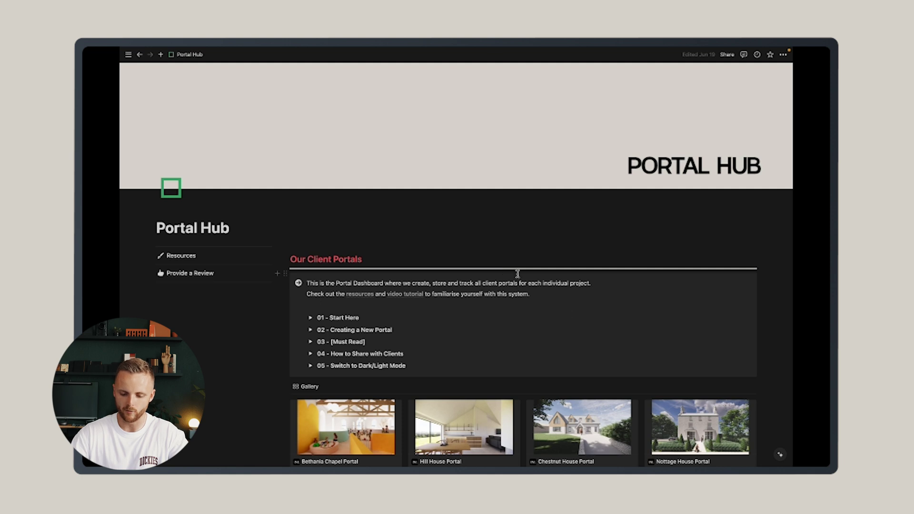
scroll(565, 286, down, 5)
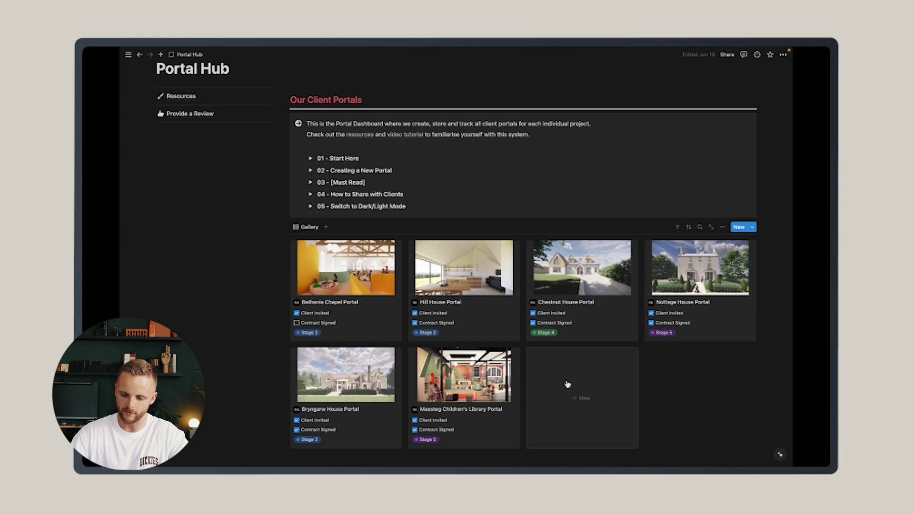
click(739, 232)
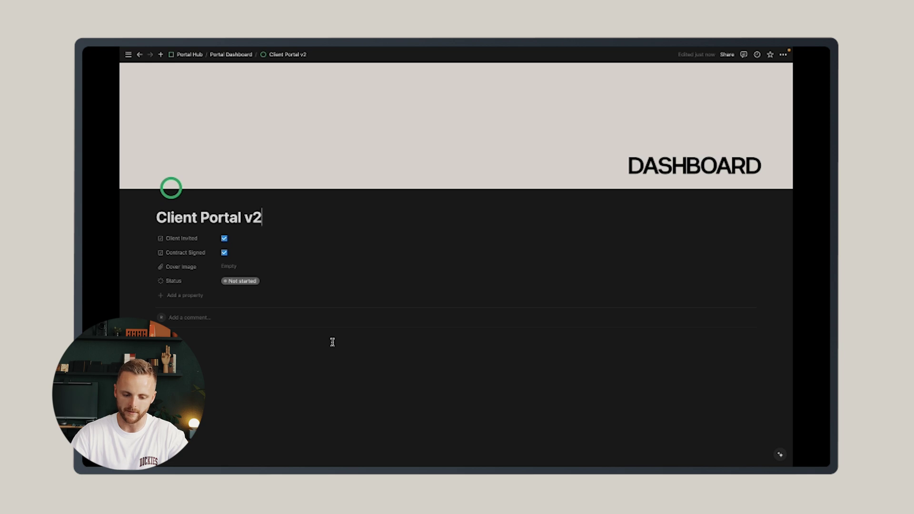
key(super+bracketleft)
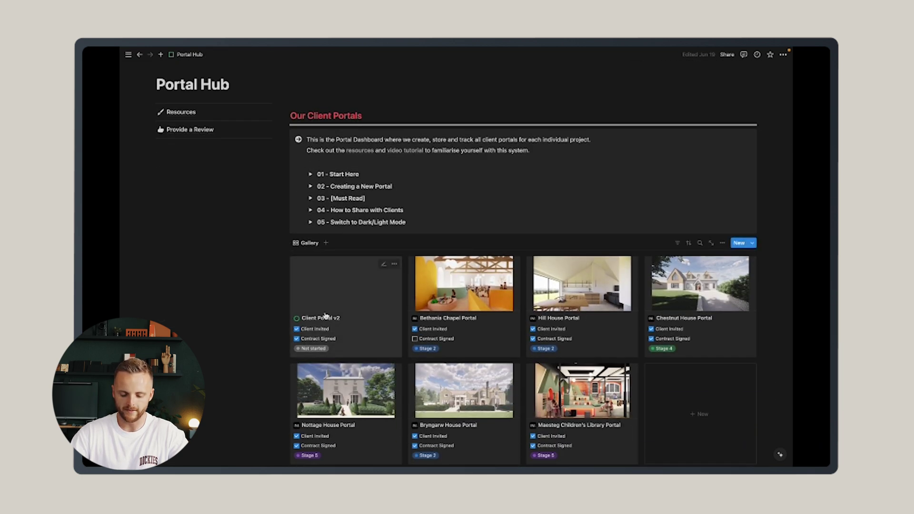
Step: Retitle the new Client Portal v2 page 'Chestnut House Portal' and look through its contents
click(352, 299)
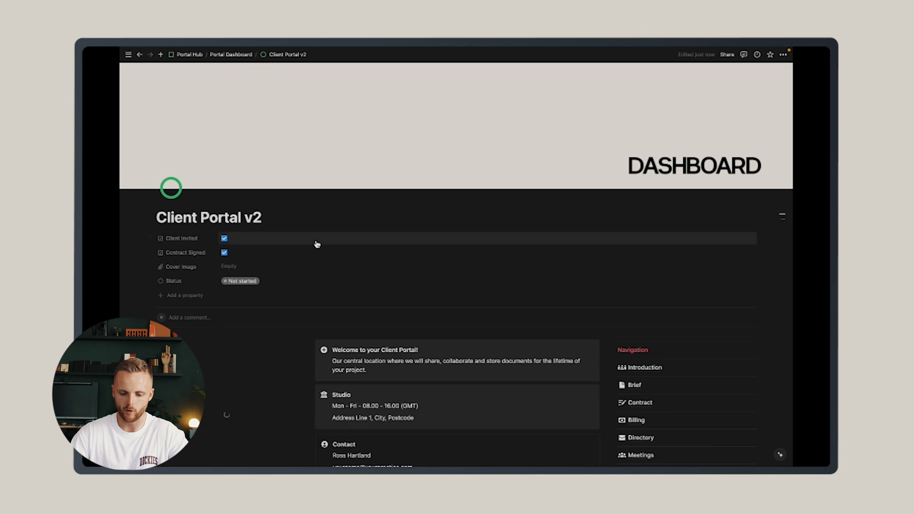
scroll(363, 259, down, 2)
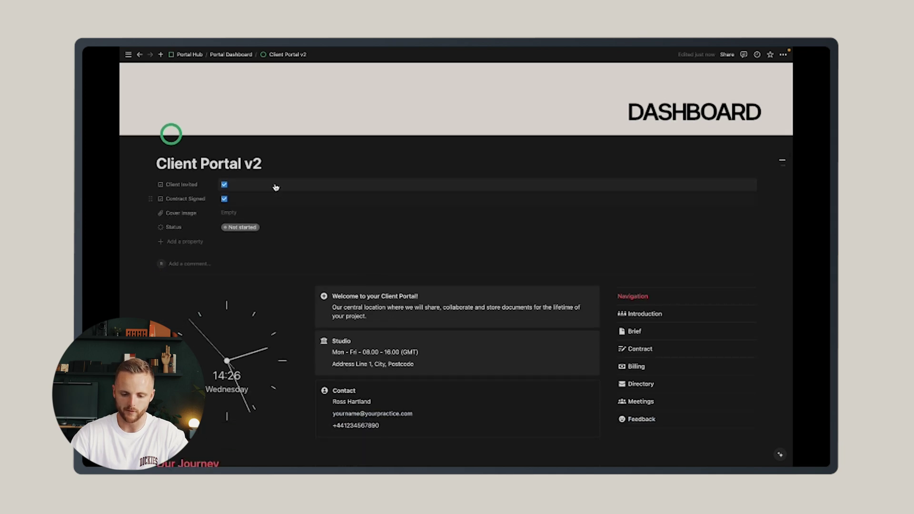
drag(265, 167, 161, 164)
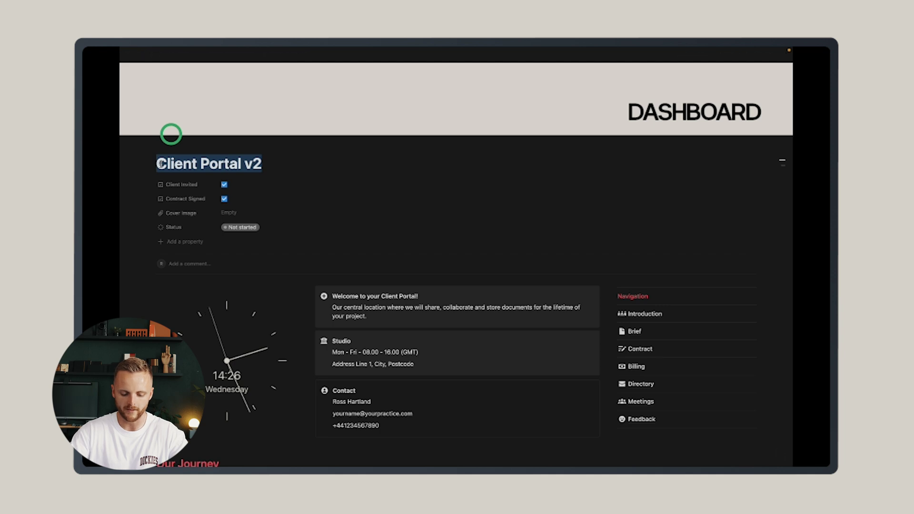
text(Che)
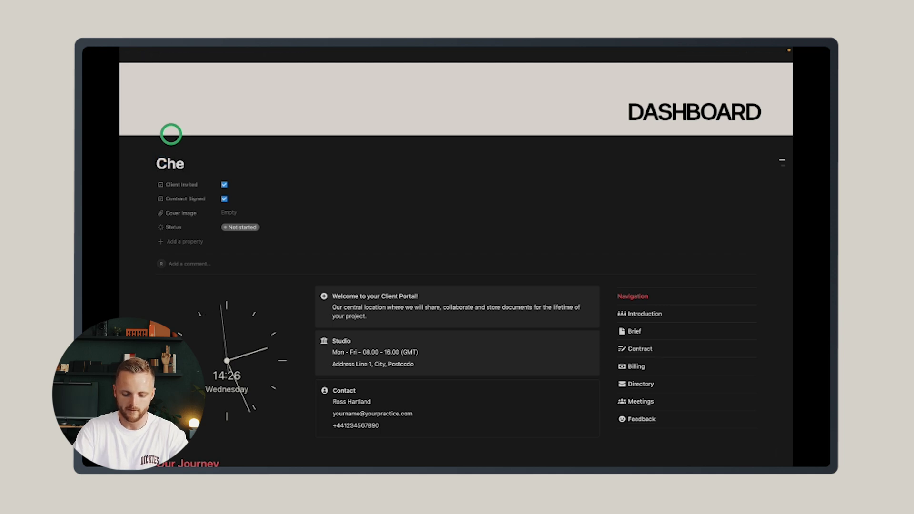
text(stnut Hous)
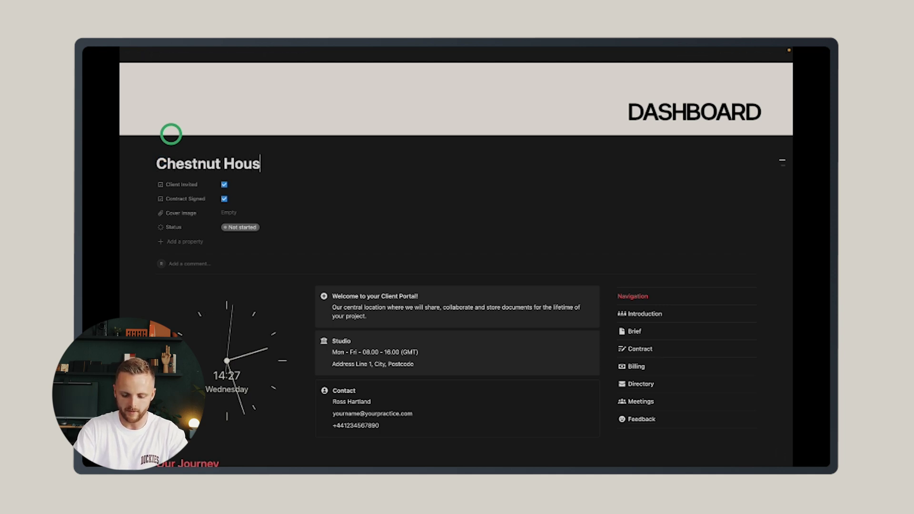
text(e Portal)
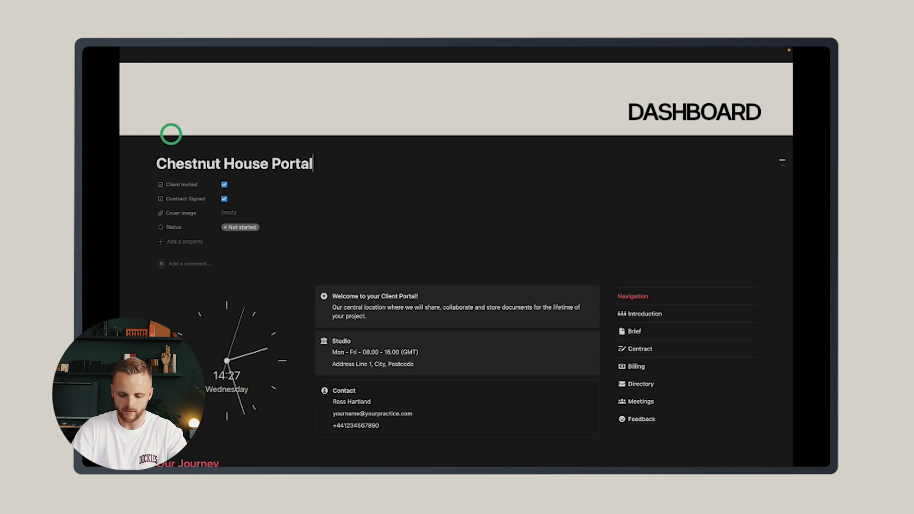
scroll(464, 261, down, 1)
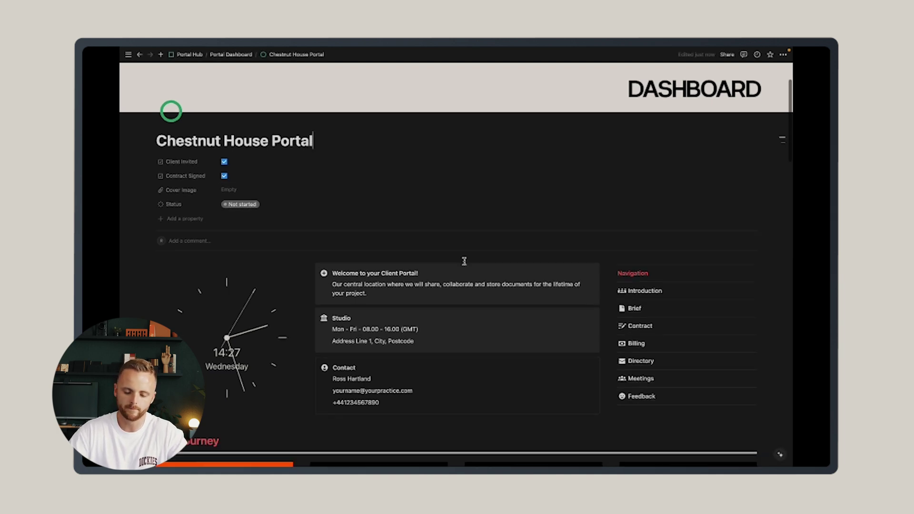
scroll(464, 261, down, 2)
scroll(464, 260, down, 3)
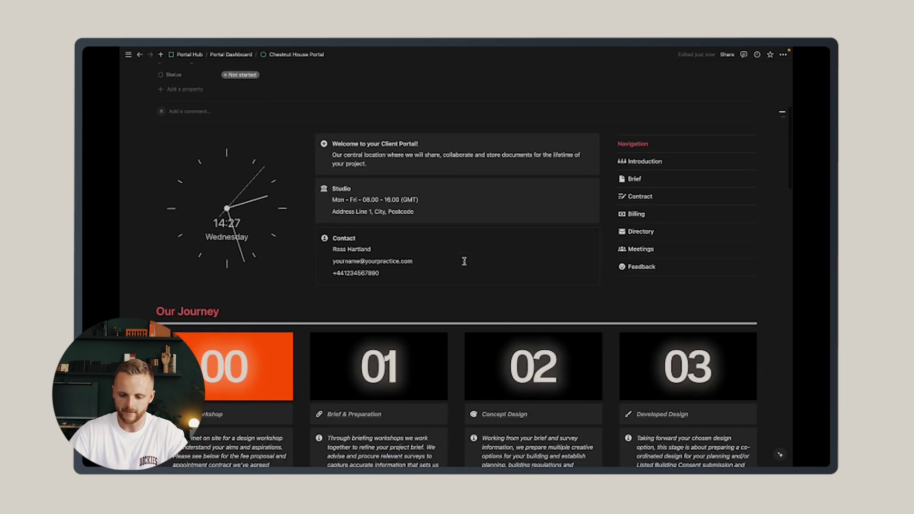
scroll(464, 261, down, 10)
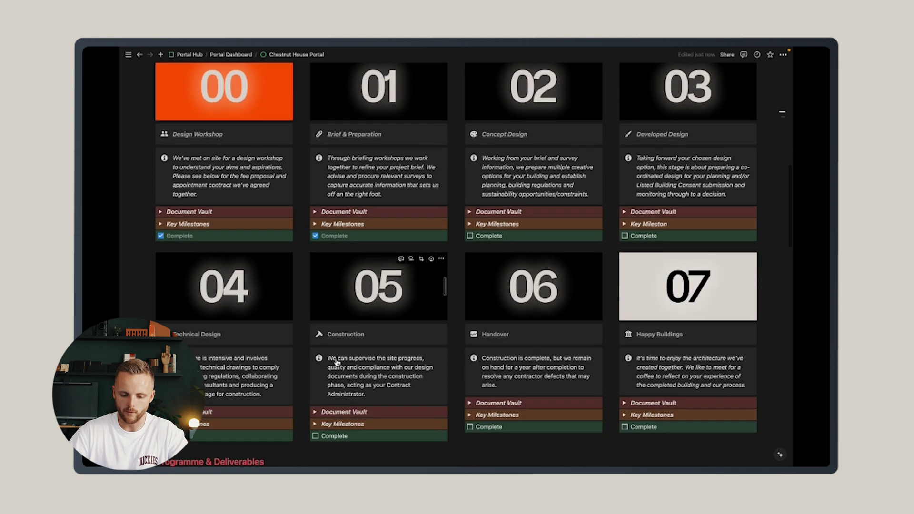
scroll(394, 337, down, 10)
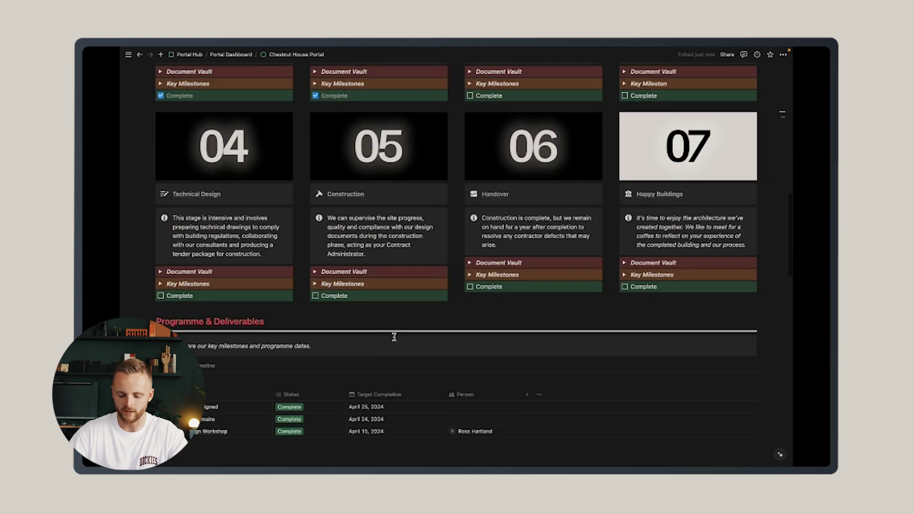
scroll(396, 292, up, 20)
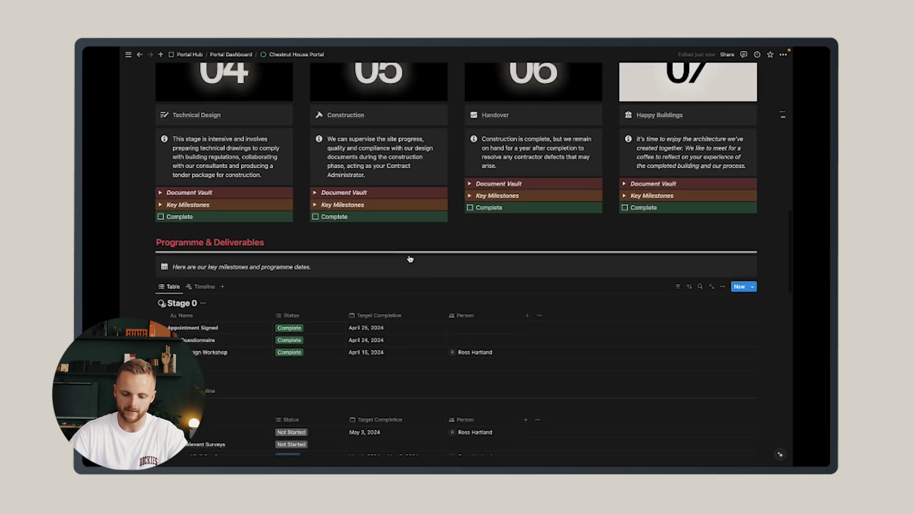
scroll(409, 256, up, 8)
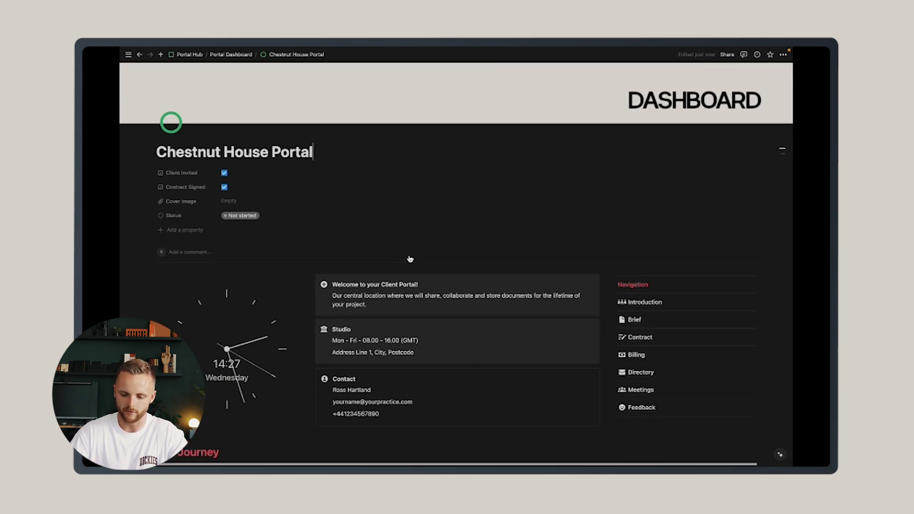
click(197, 54)
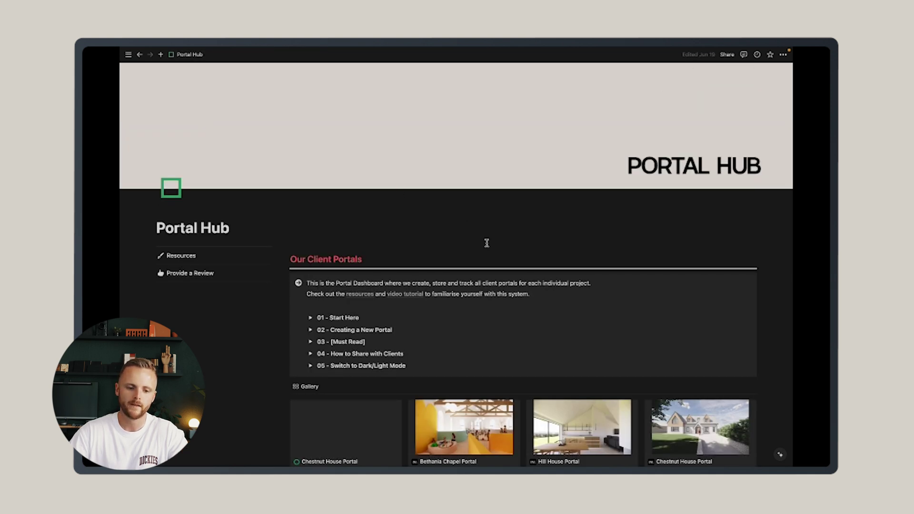
scroll(487, 243, down, 2)
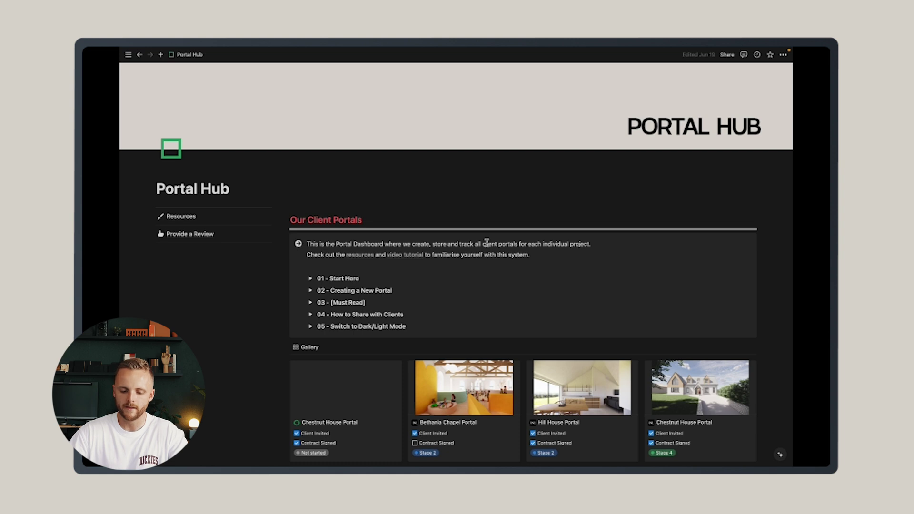
scroll(471, 283, down, 4)
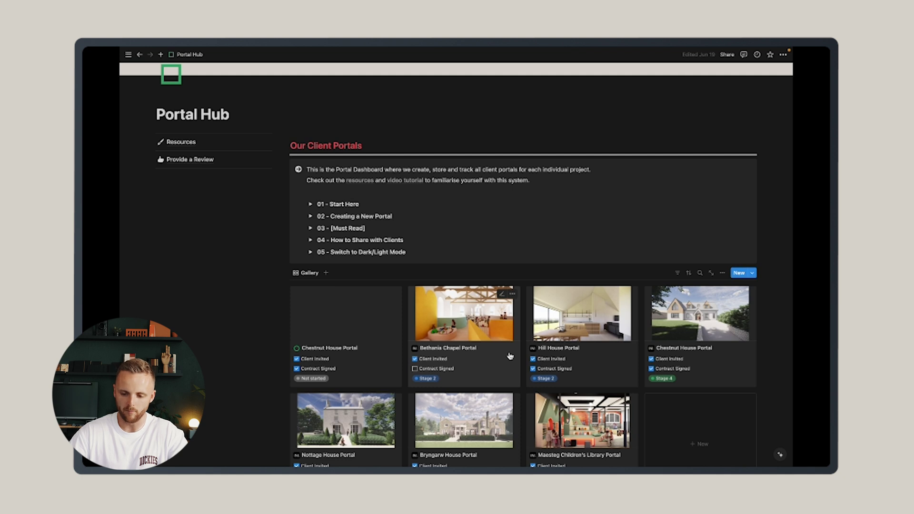
scroll(510, 356, down, 1)
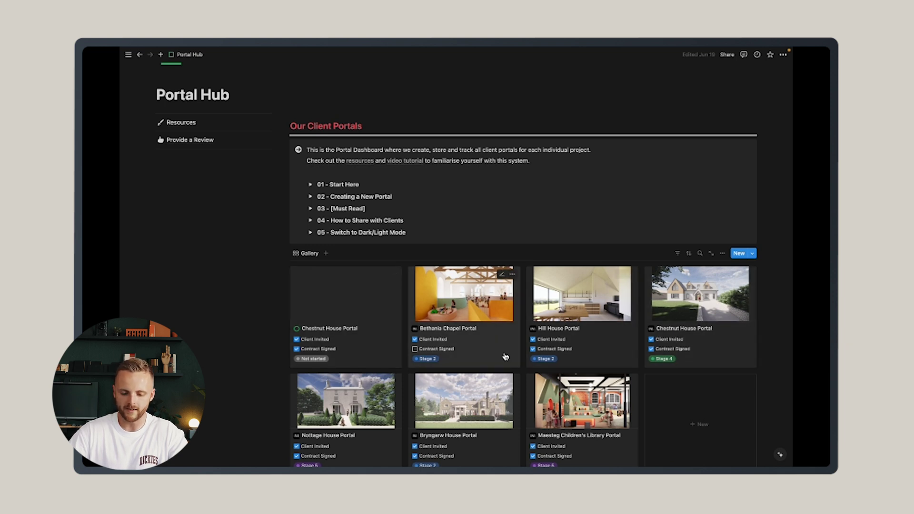
click(338, 305)
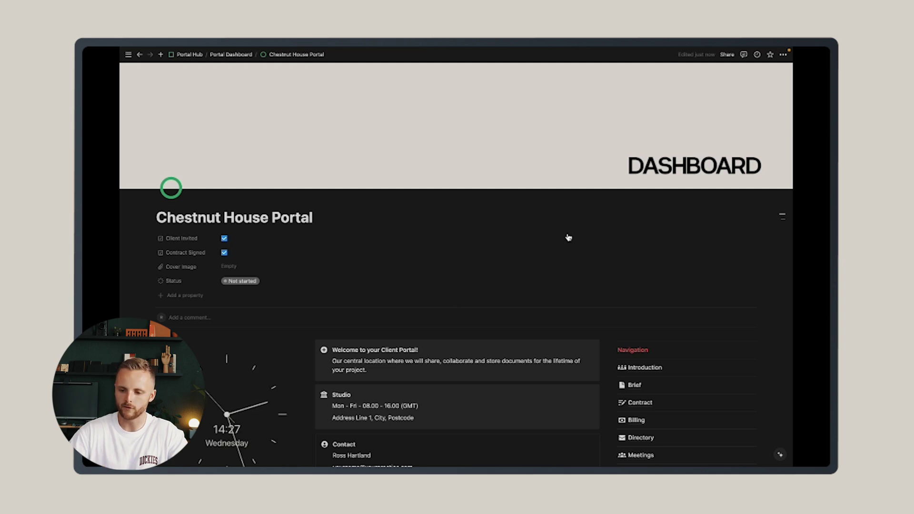
Step: Open the Share dialog for Chestnut House Portal, with access set to Invite only
mouse_move(708, 96)
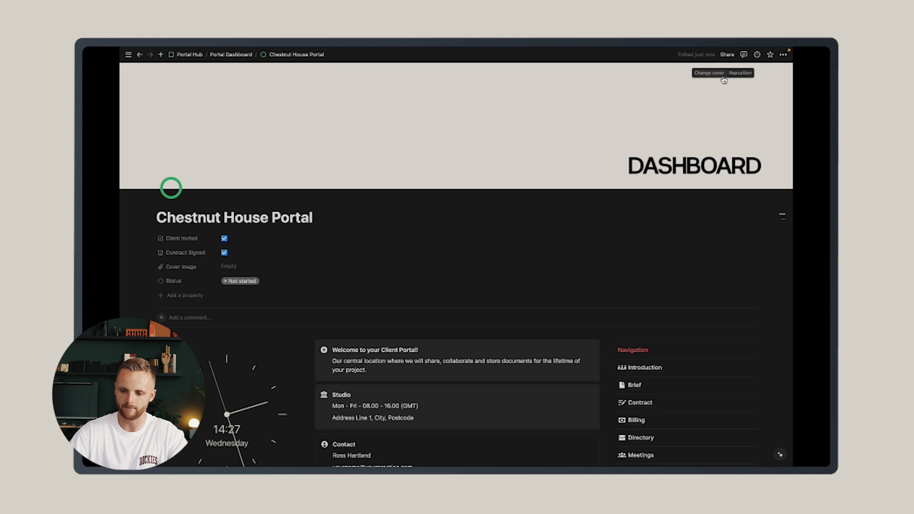
click(727, 54)
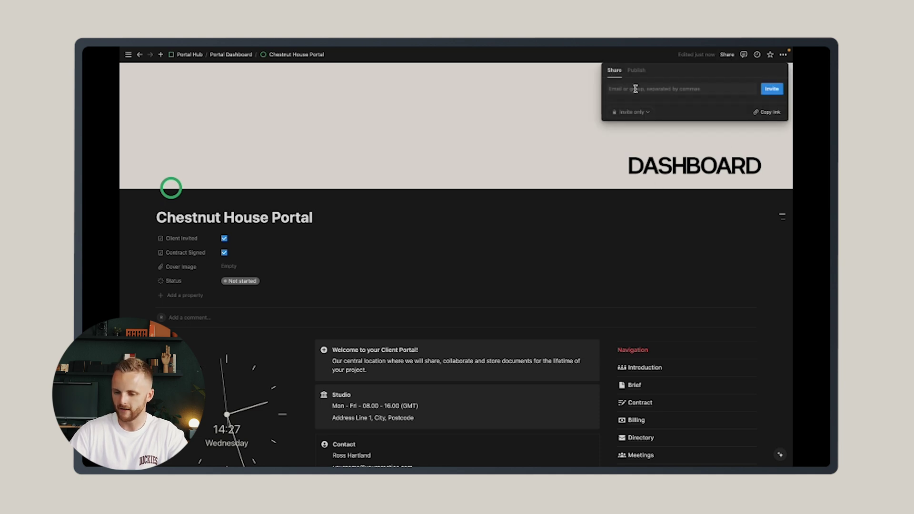